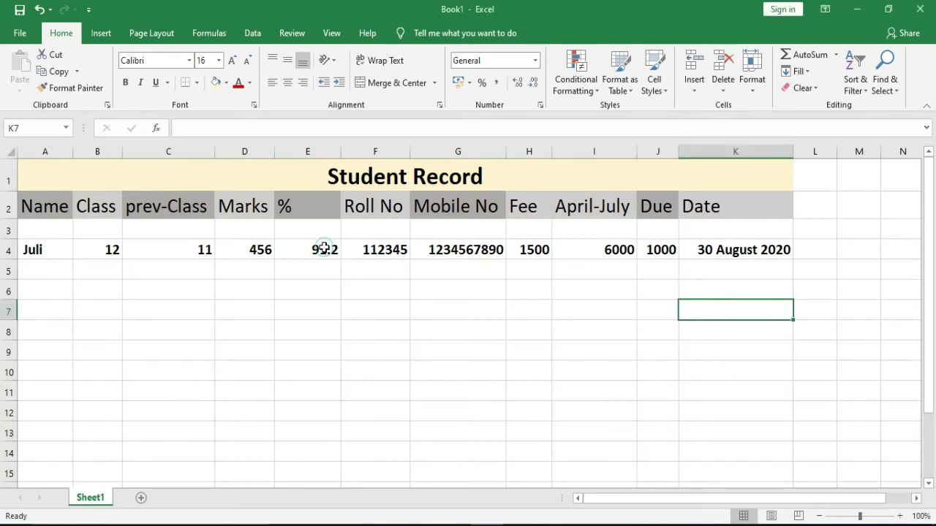
Try the Percentage format on the student's % value in E4, and settle on the Fraction format
click(324, 249)
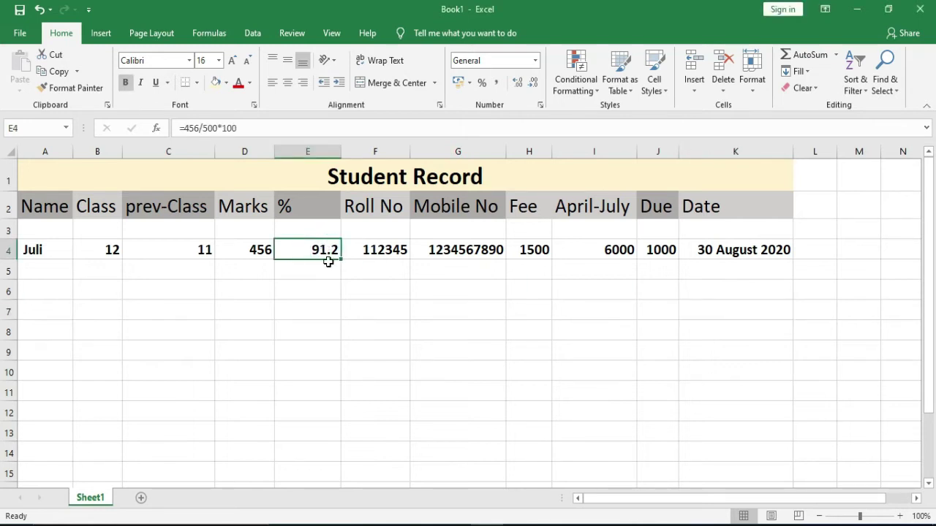
click(536, 64)
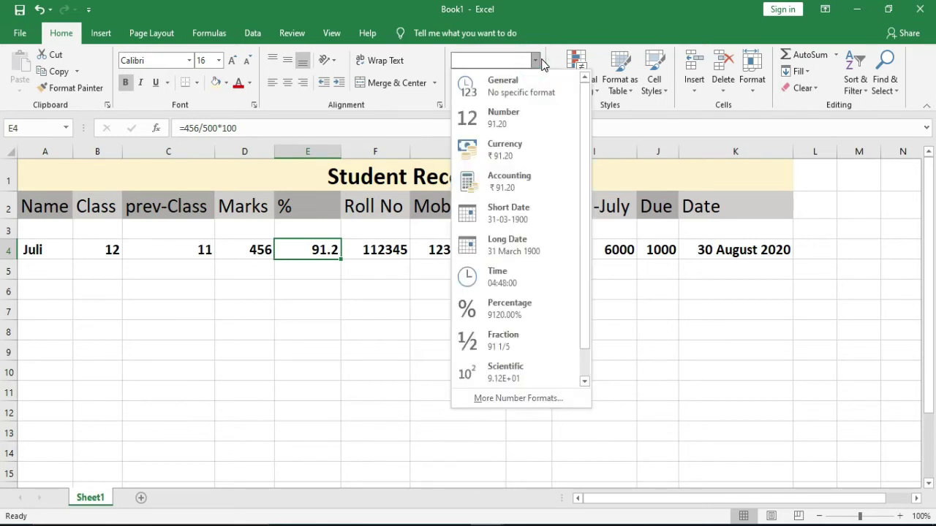
click(528, 307)
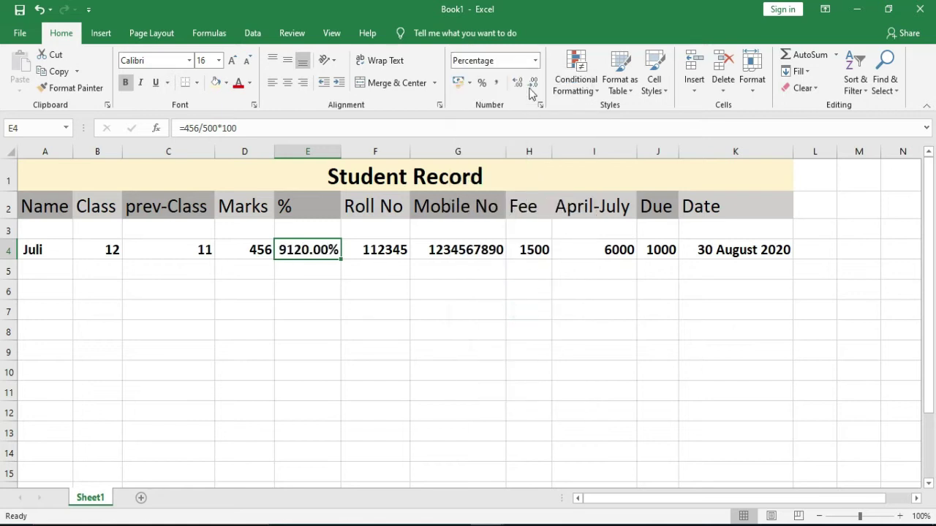
click(534, 63)
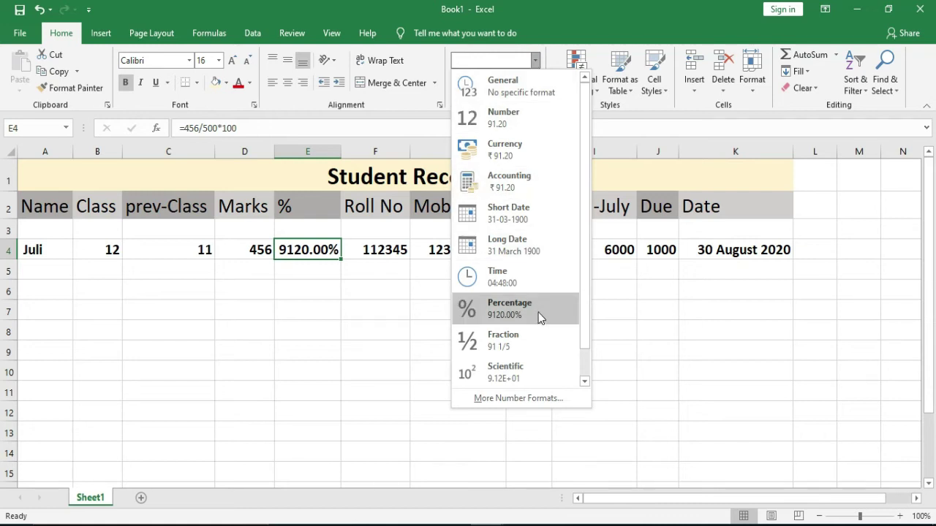
scroll(538, 315, down, 1)
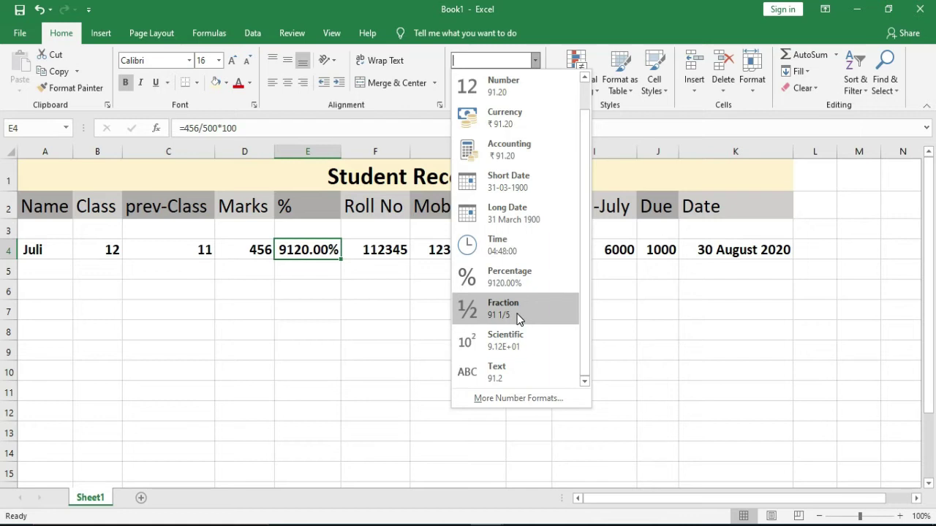
click(517, 316)
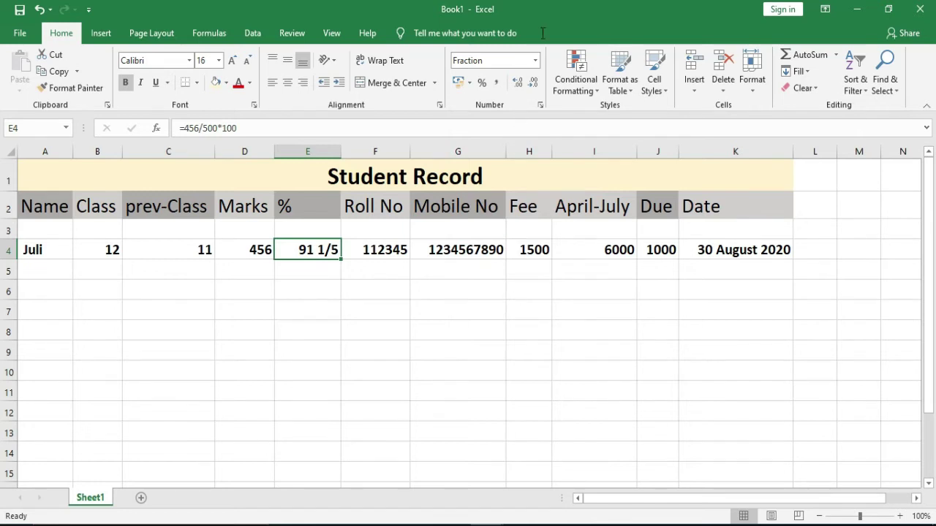
Apply the ₹ English (India) accounting format to the Fee value in H4
click(521, 250)
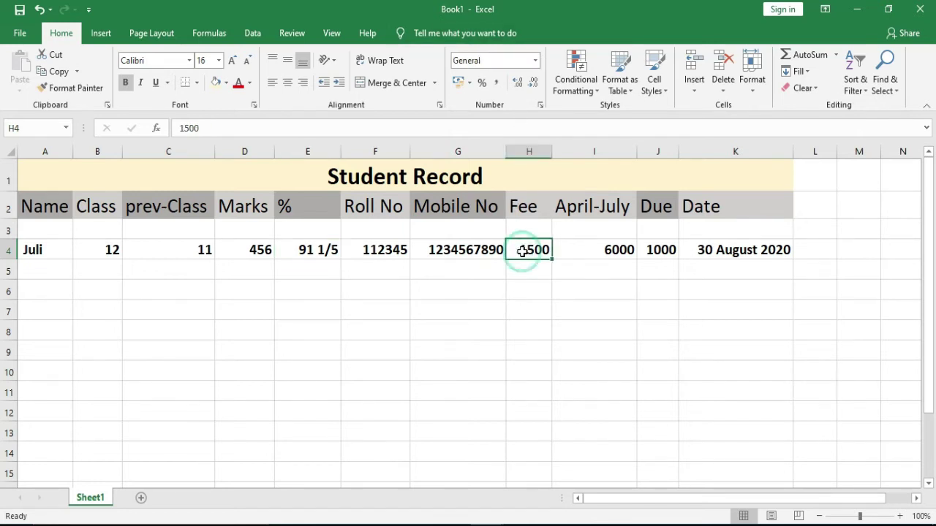
click(471, 83)
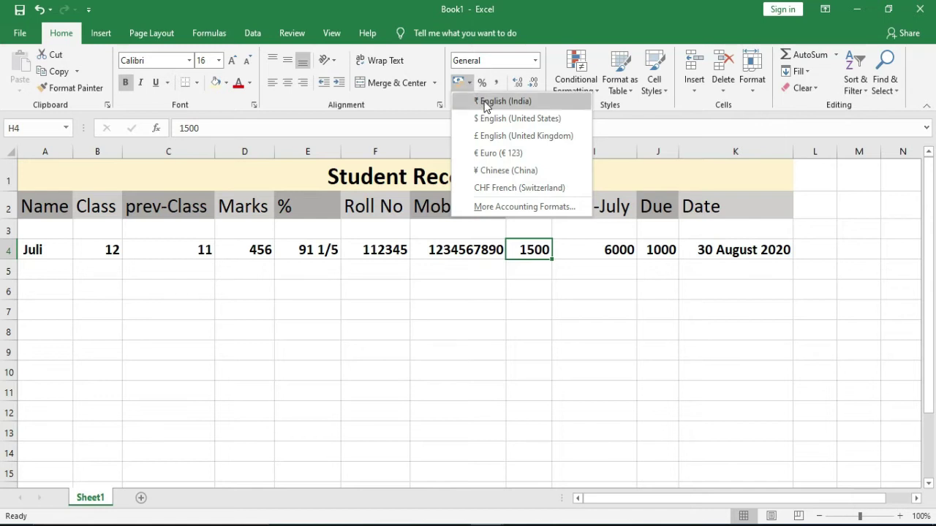
click(486, 102)
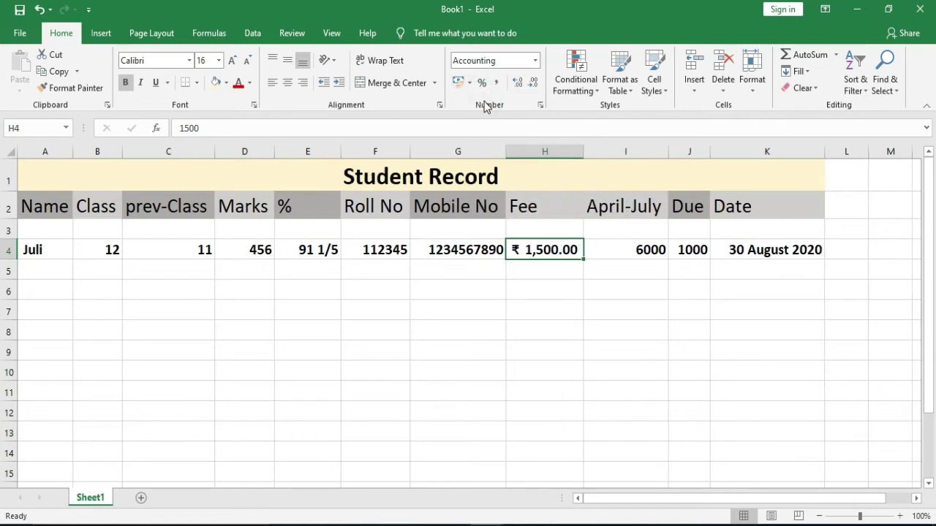
Try the Currency format on the Fee value in H4, and return it to the Accounting format
click(536, 61)
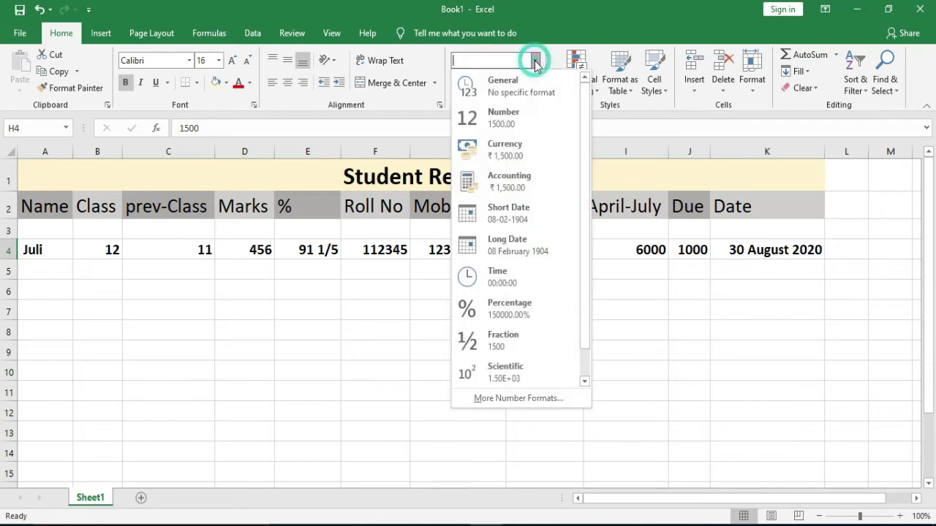
click(532, 152)
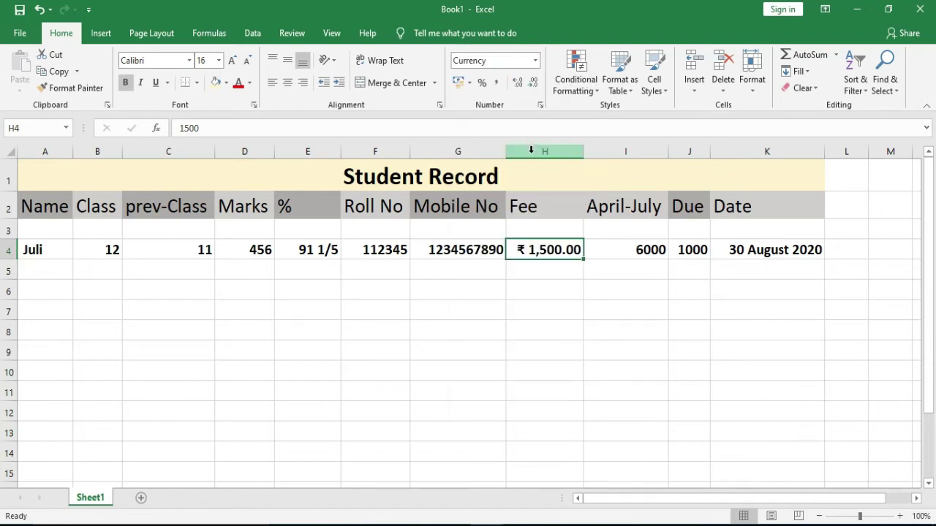
click(535, 61)
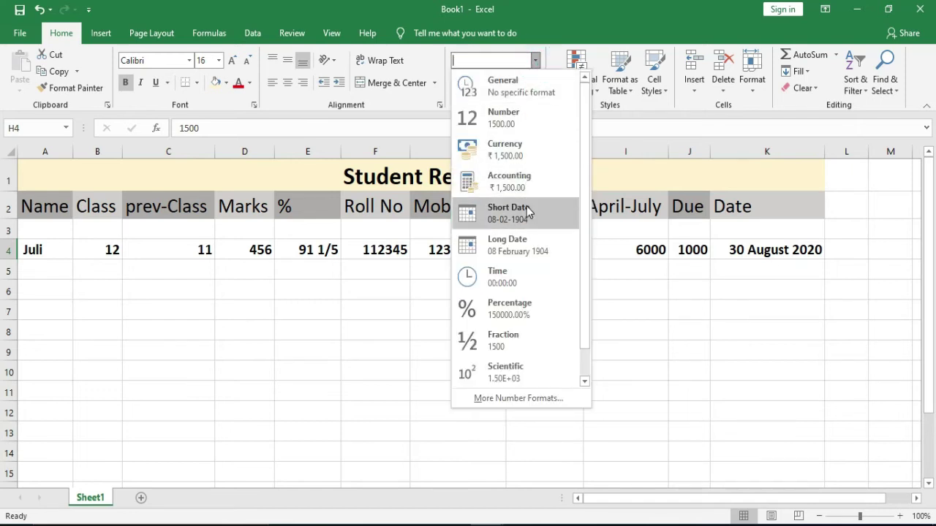
click(528, 175)
click(529, 171)
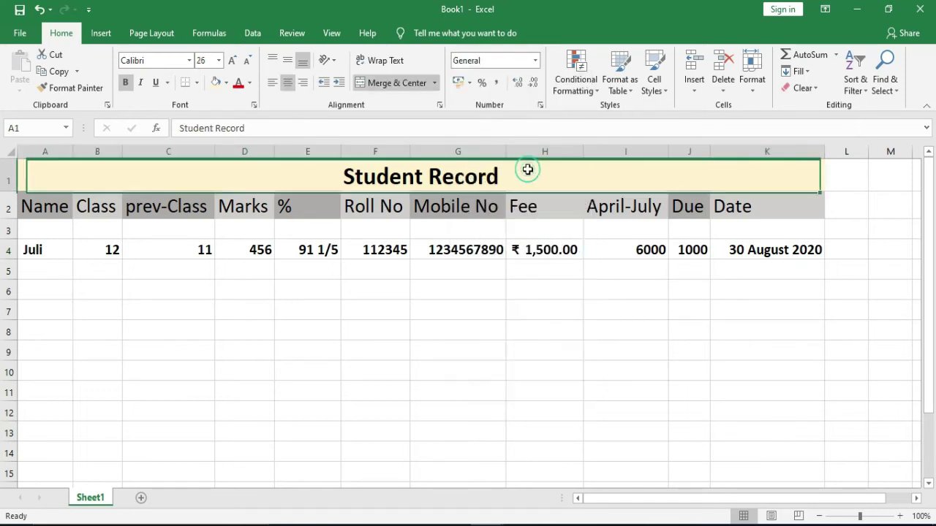
click(559, 248)
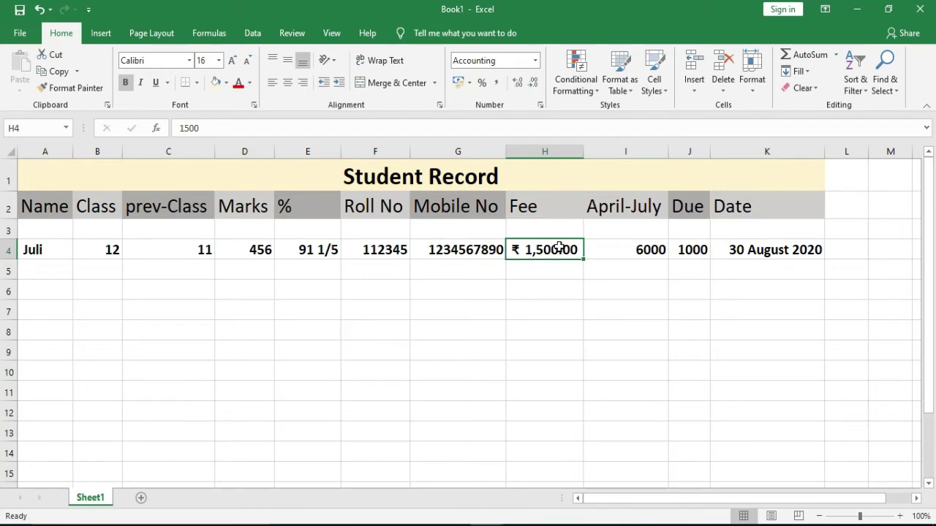
Change the date in K4 to the Short Date format
click(740, 251)
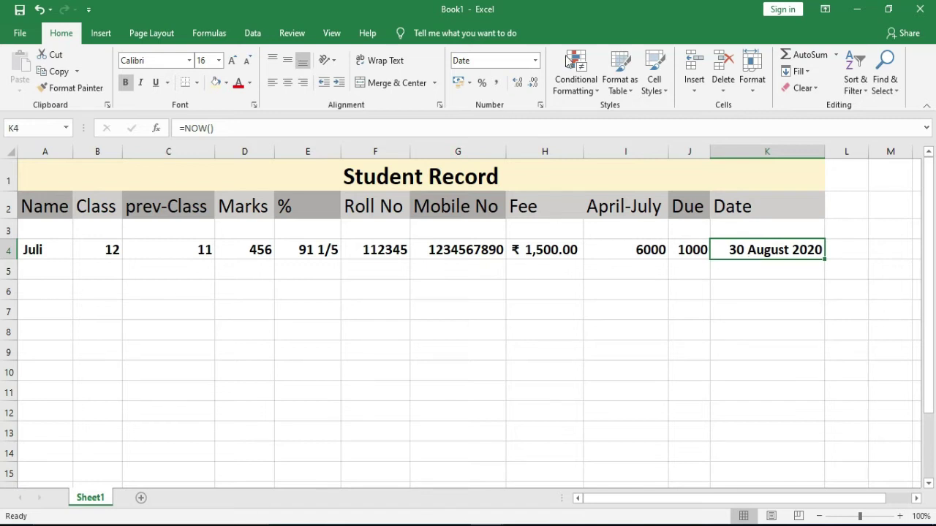
click(535, 63)
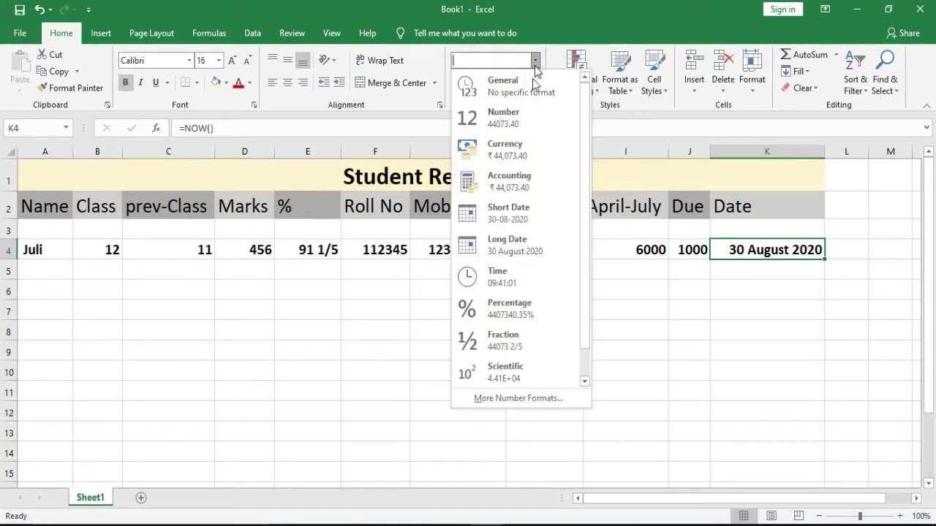
click(533, 219)
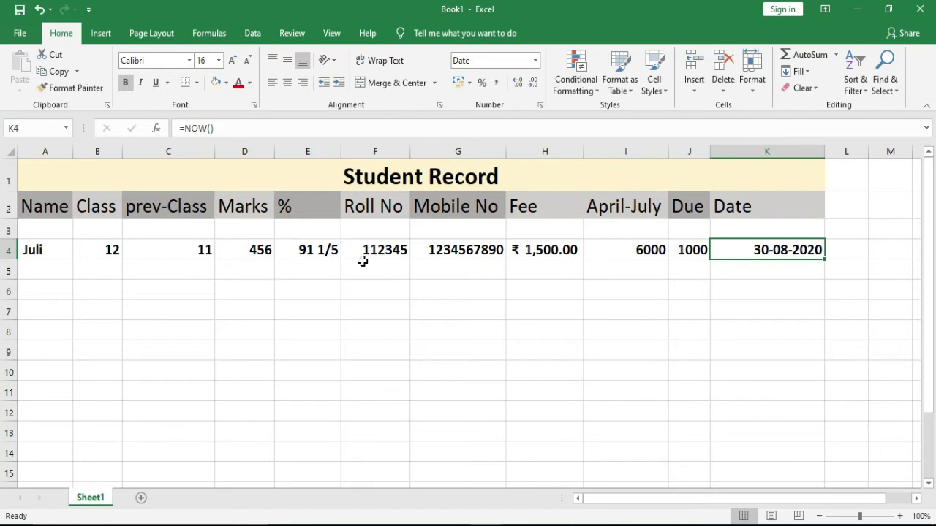
Try the General and Number formats on the Mobile No value in G4
click(451, 246)
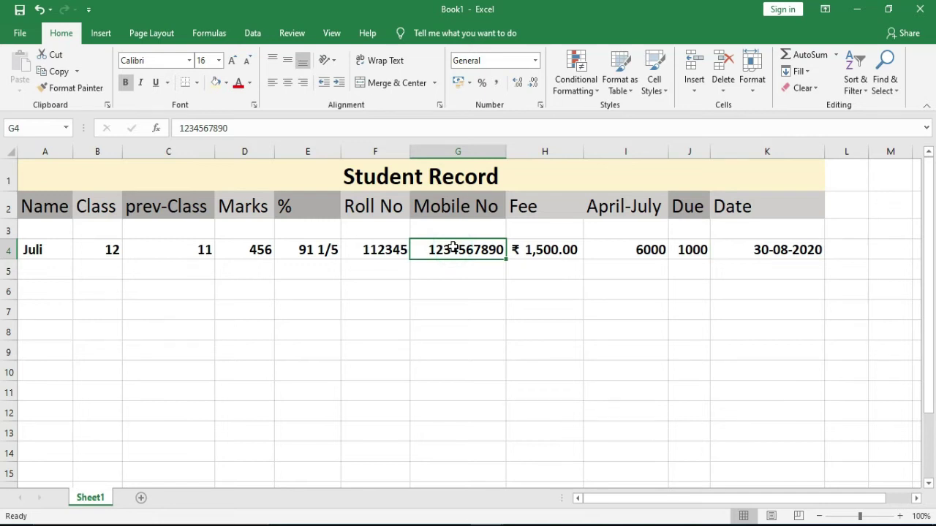
click(536, 61)
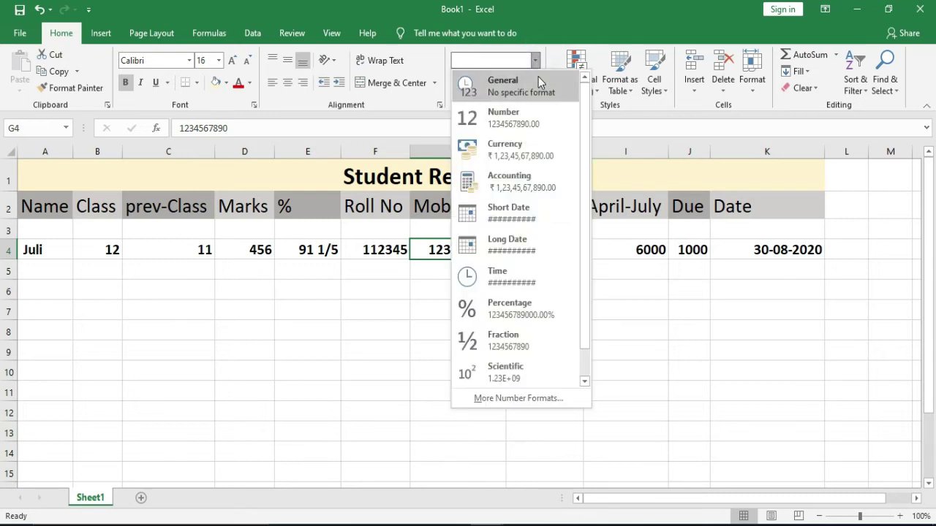
click(538, 79)
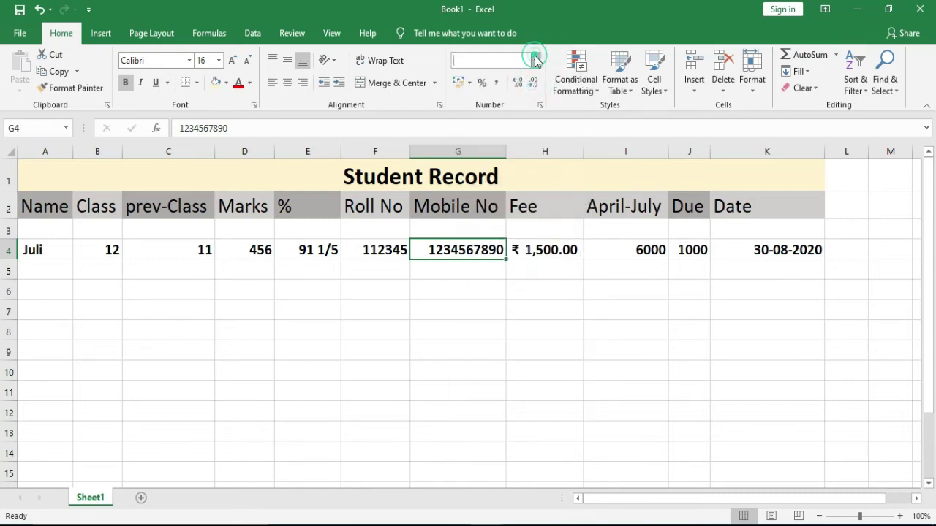
click(536, 60)
click(556, 122)
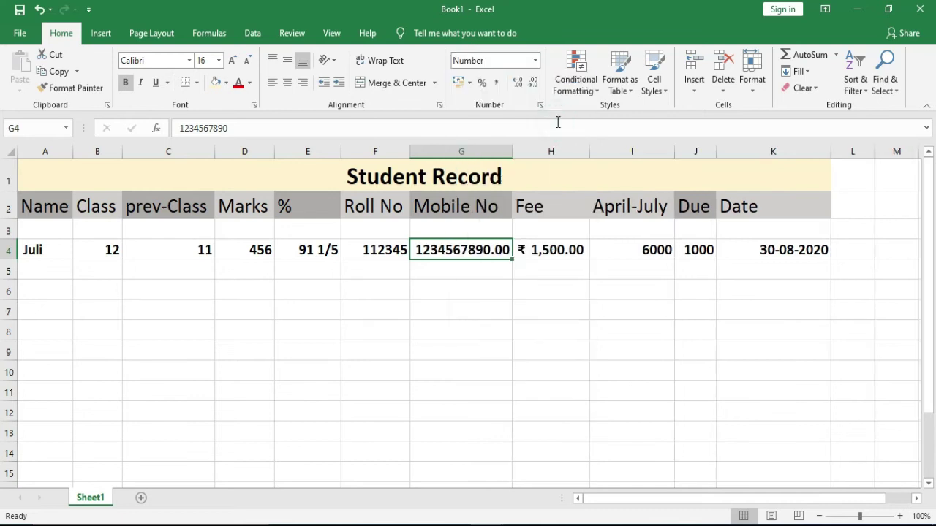
Try the Currency and Accounting formats on the Mobile No value in G4
click(534, 61)
click(549, 150)
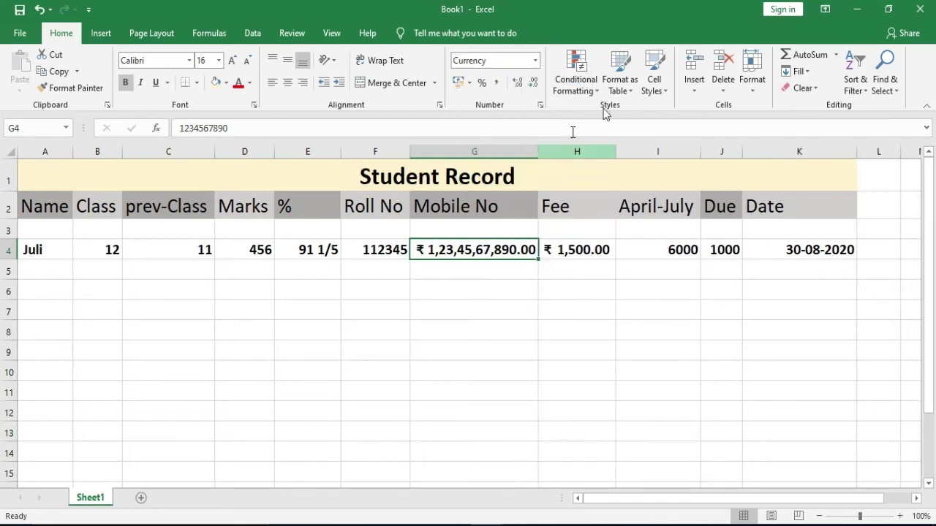
click(534, 61)
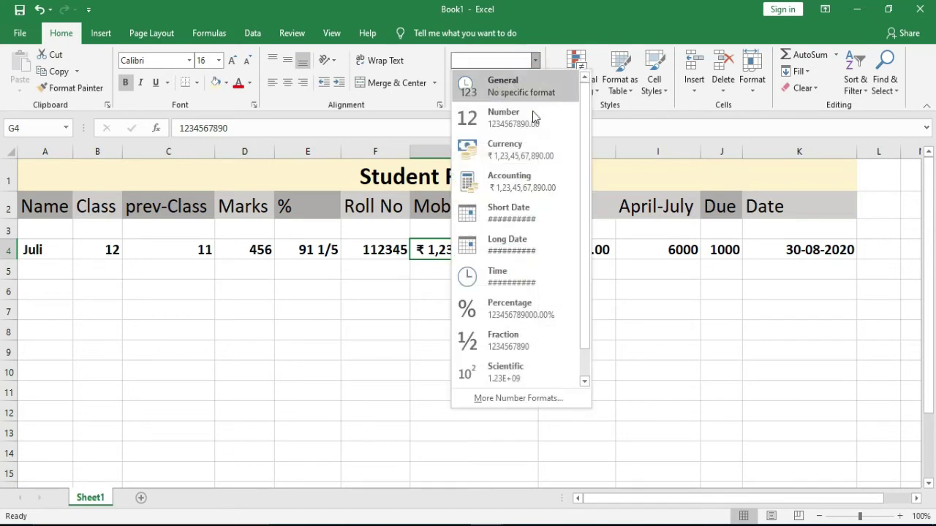
click(530, 180)
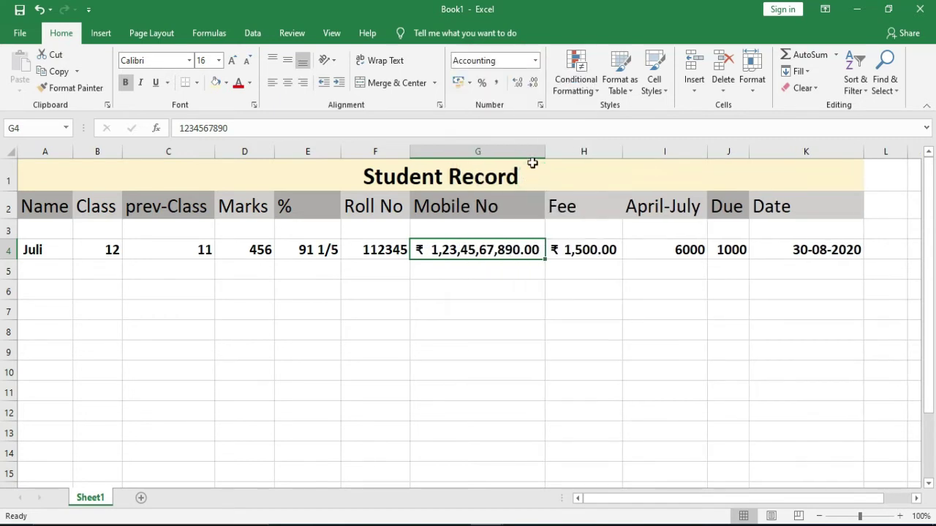
Try the Percentage and Fraction formats on the Mobile No value in G4
click(536, 61)
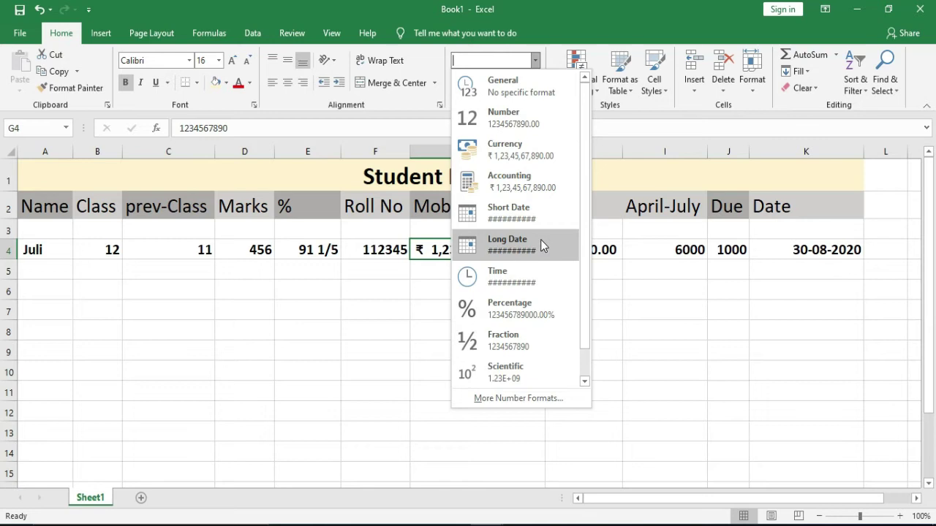
click(533, 306)
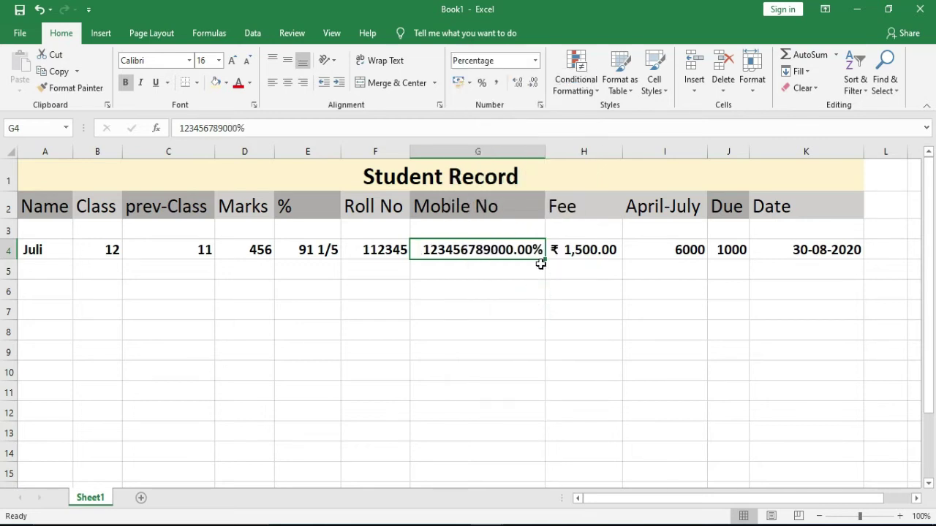
click(535, 60)
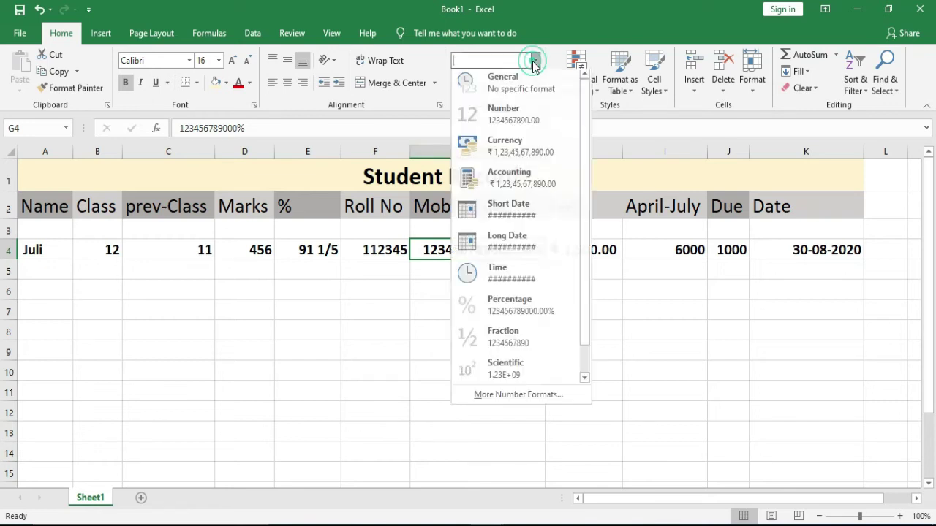
click(540, 324)
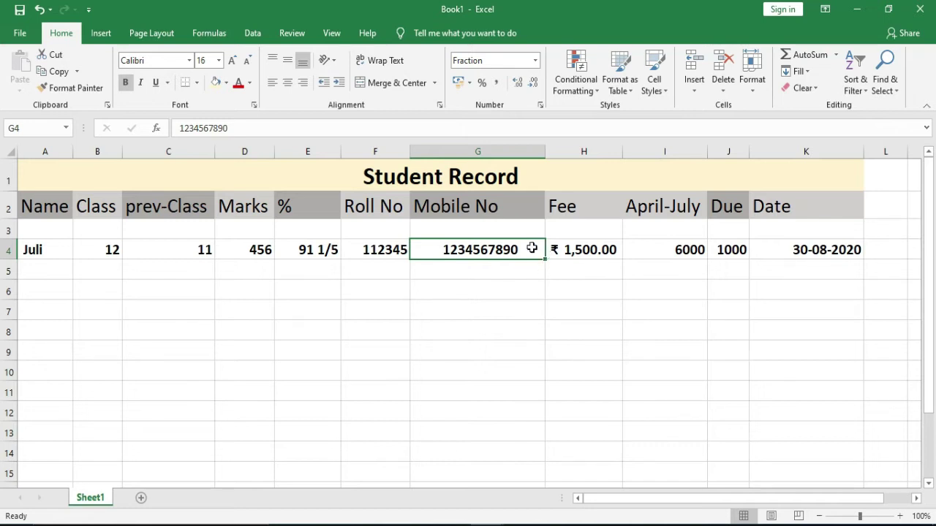
Set the number format of the Mobile No value in G4 to Text
click(536, 62)
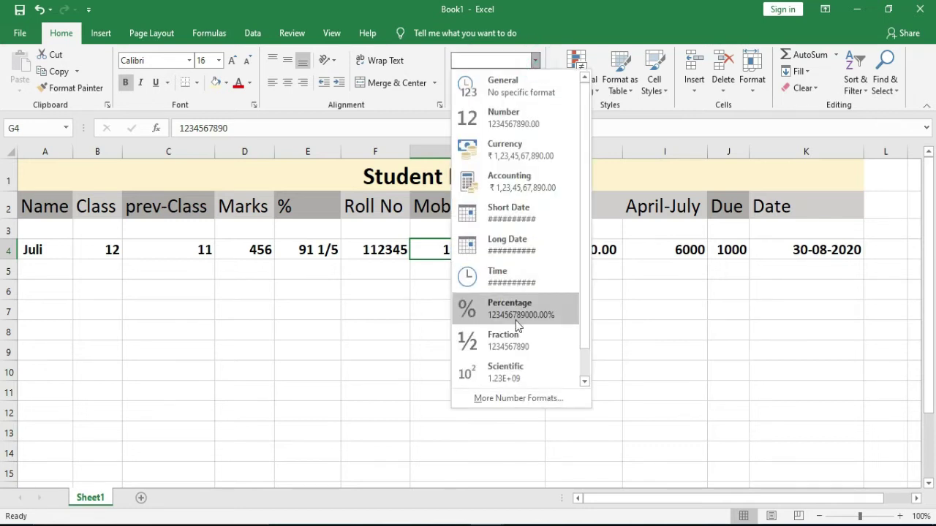
scroll(516, 326, down, 1)
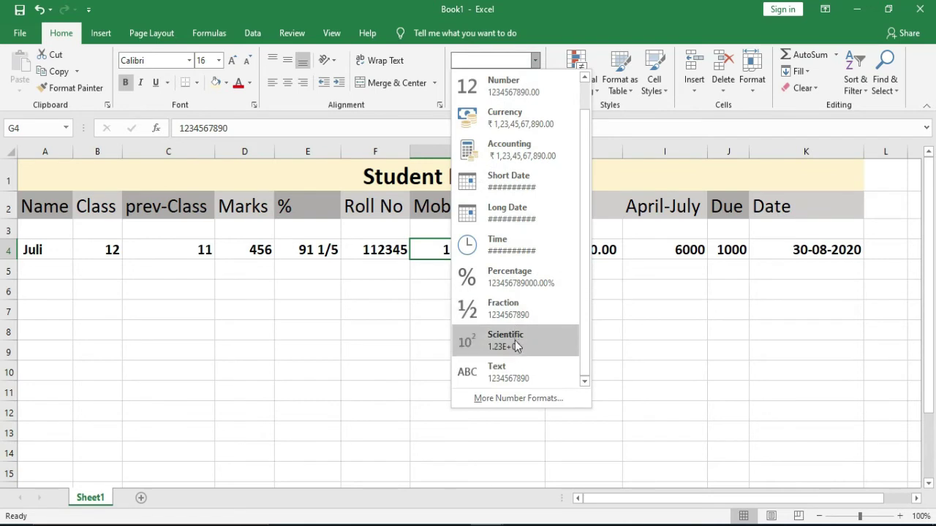
click(519, 373)
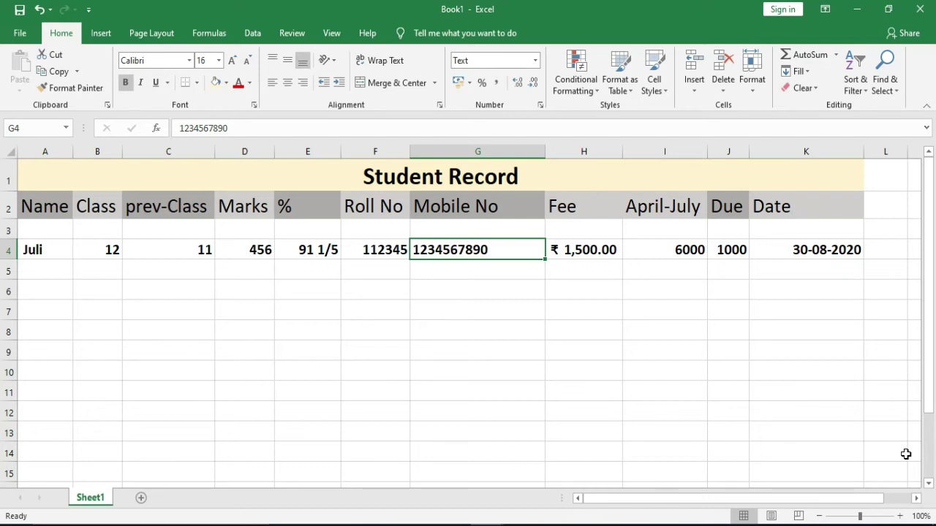
Enter a new student's name in A6 under the Name column, and move on to the Class cell B6
click(345, 305)
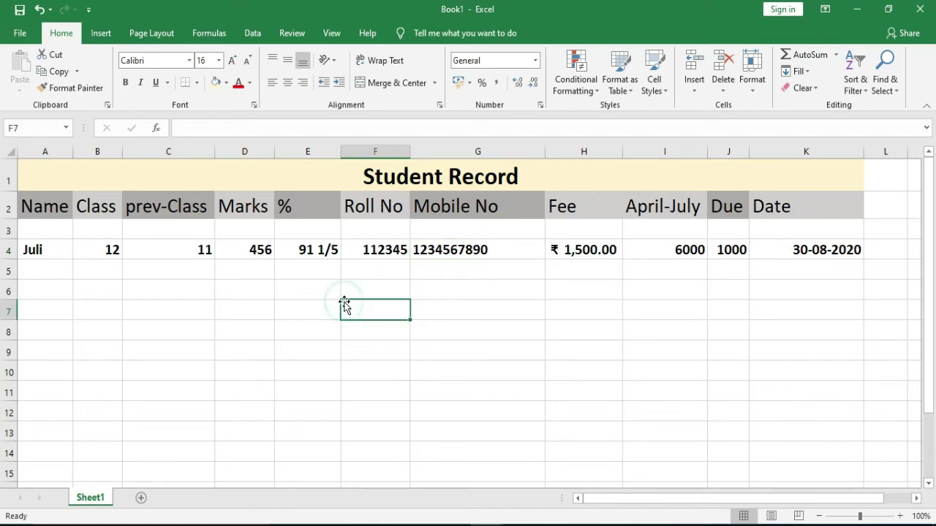
click(51, 291)
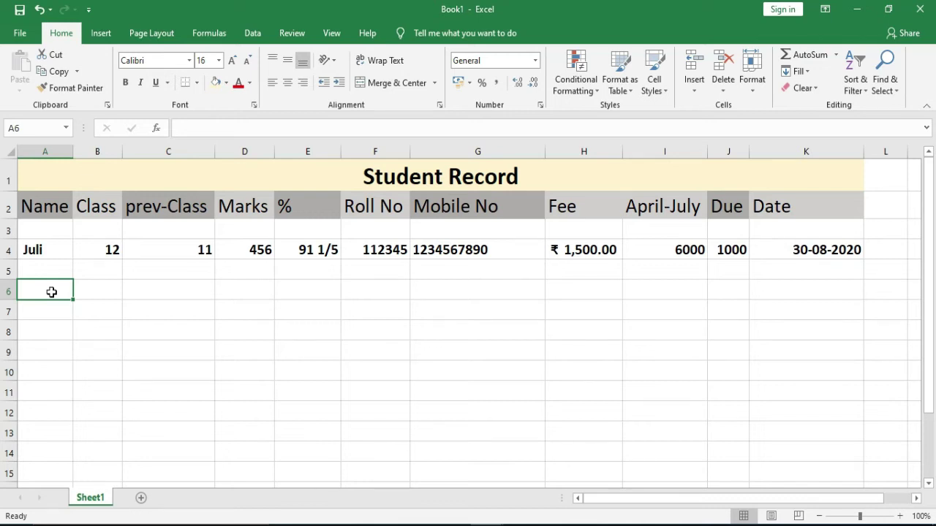
text(Aniket)
key(ctrl+Return)
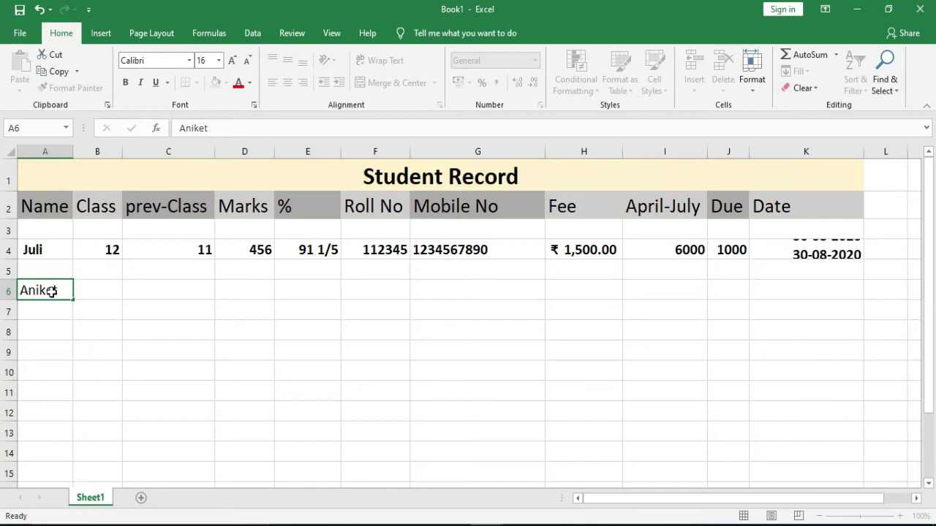
key(Tab)
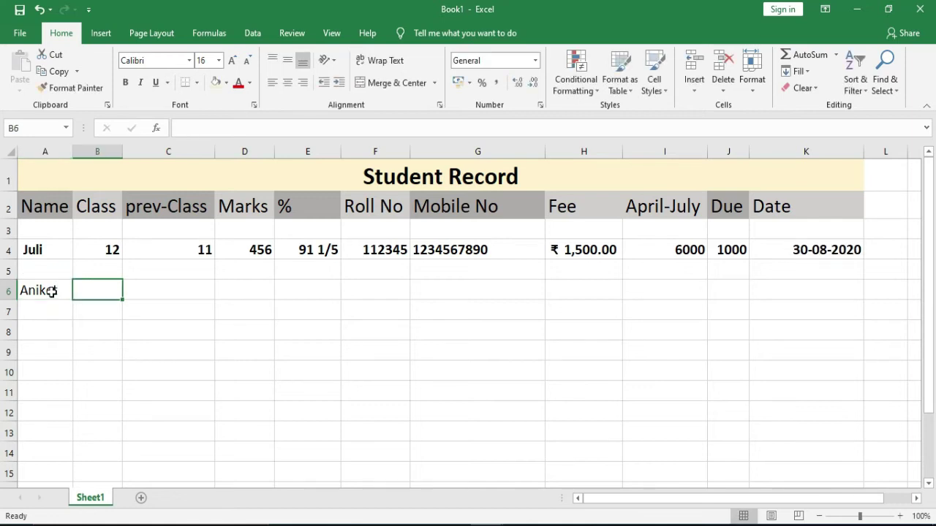
Fill in the new student's Class as 12, prev-Class as 11 and Marks as 367 in row 6
text(12)
key(ctrl+Return)
key(Tab)
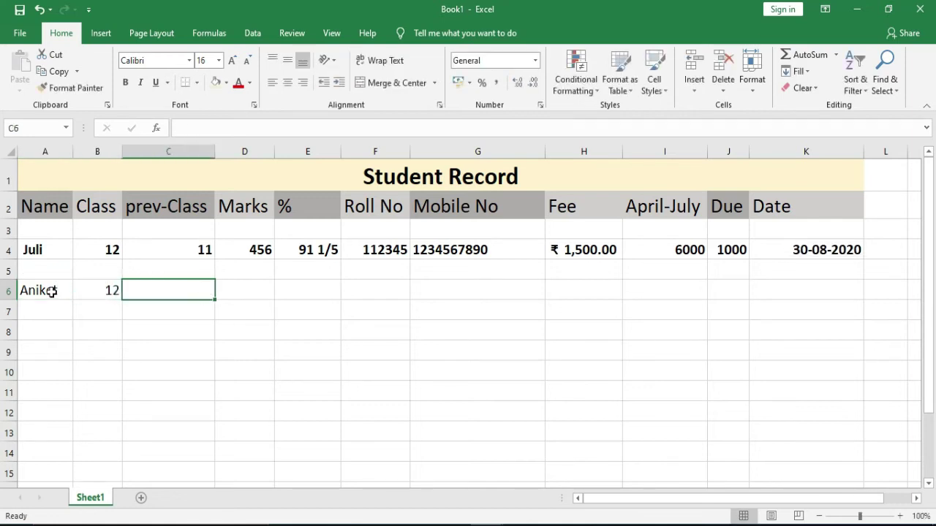
text(11)
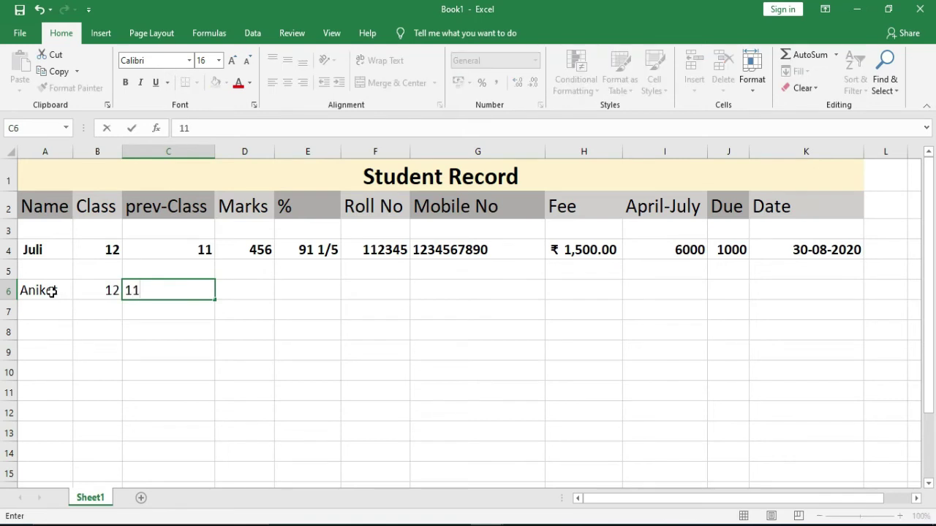
key(Tab)
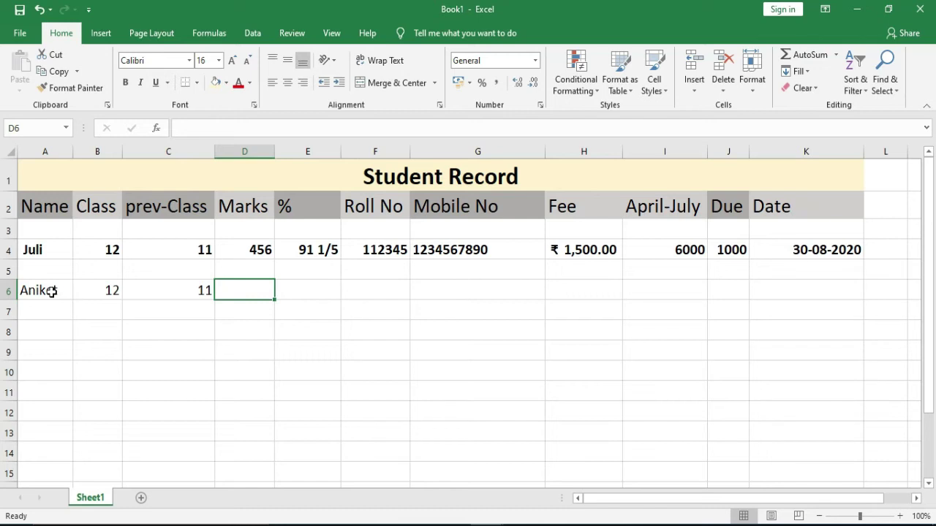
text(367)
key(Tab)
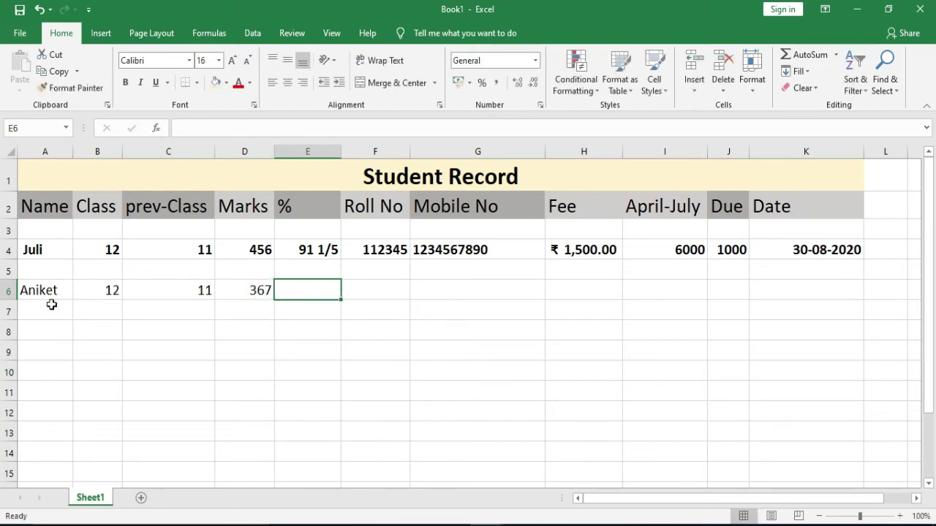
Leave the % cell E6 empty and enter the student's roll number in F6 and mobile number in G6
key(Tab)
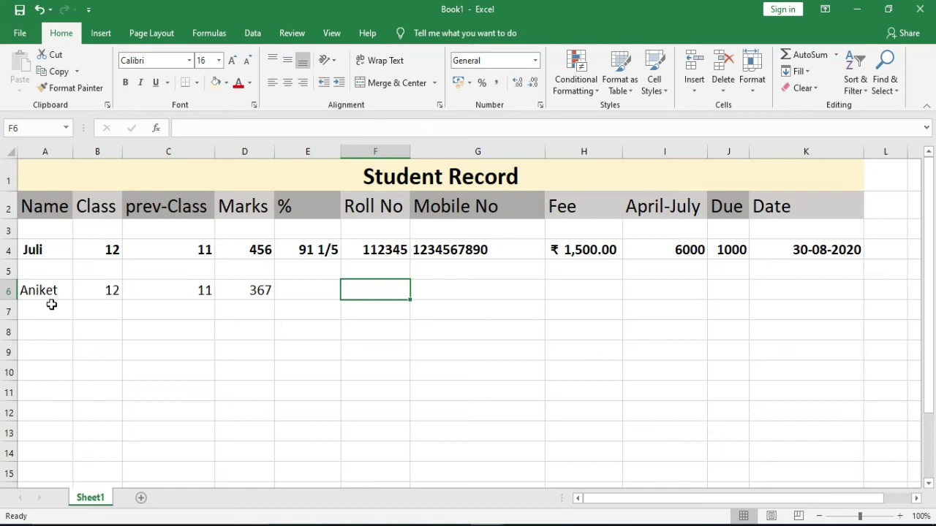
text(1234)
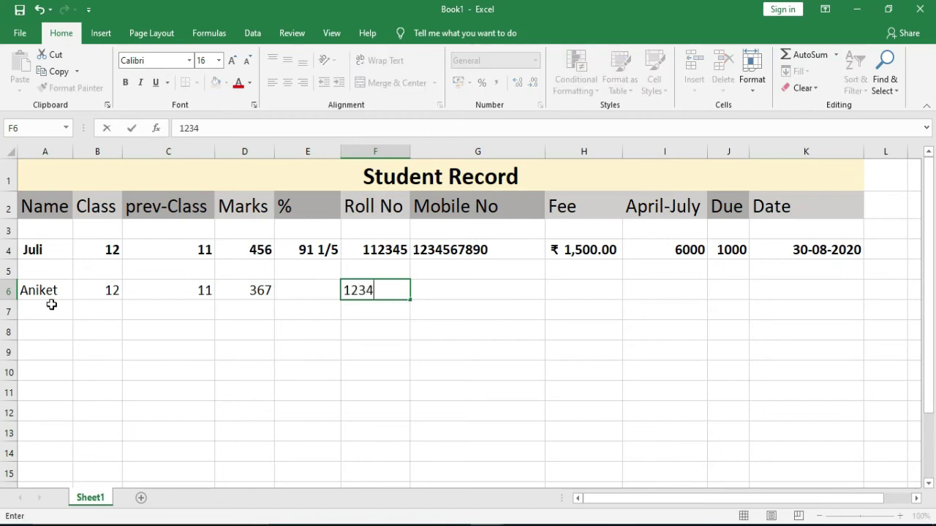
text(52)
key(Tab)
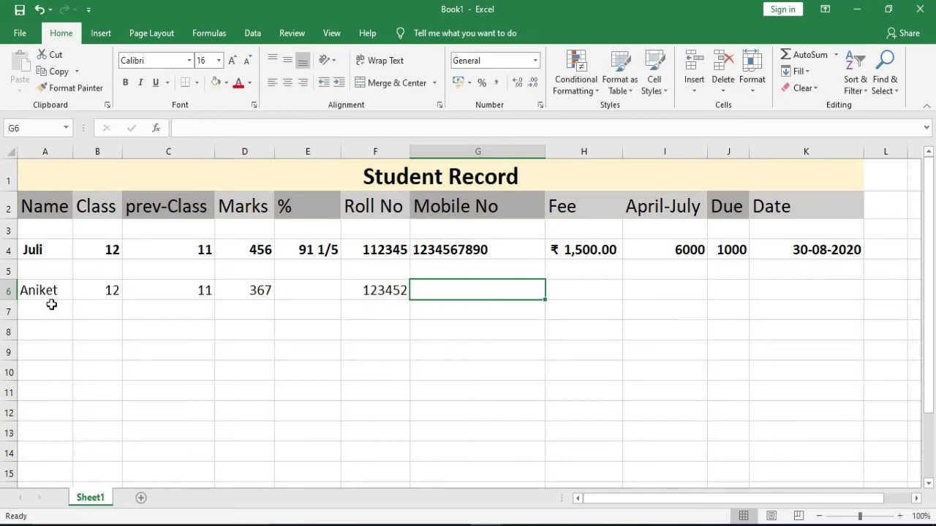
text(9087)
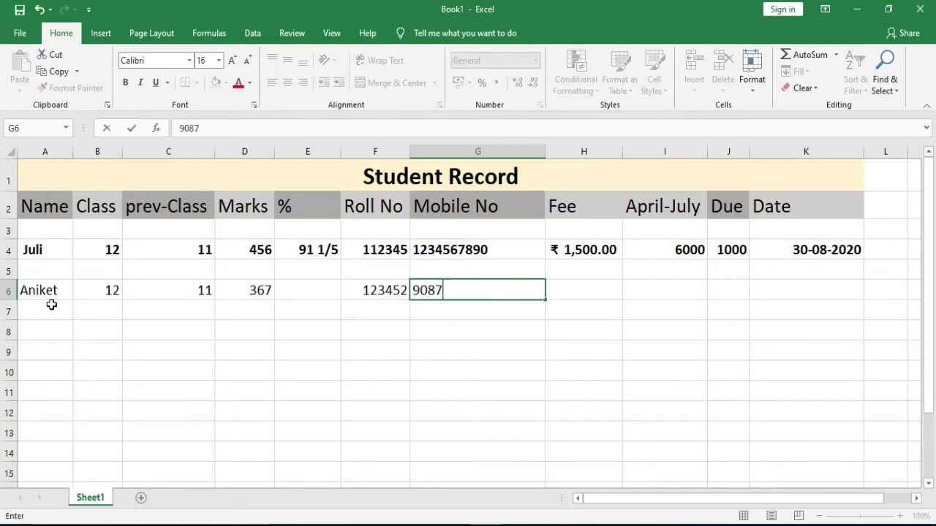
text(654321)
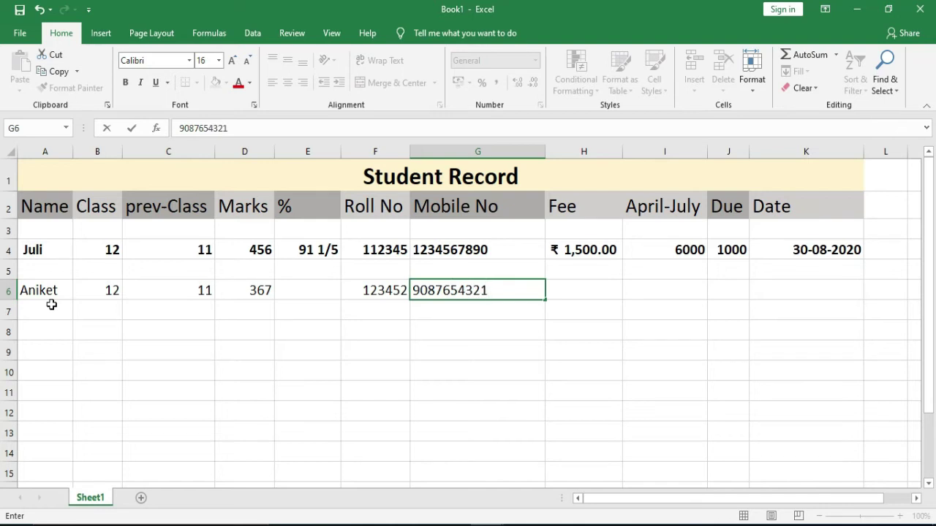
key(Tab)
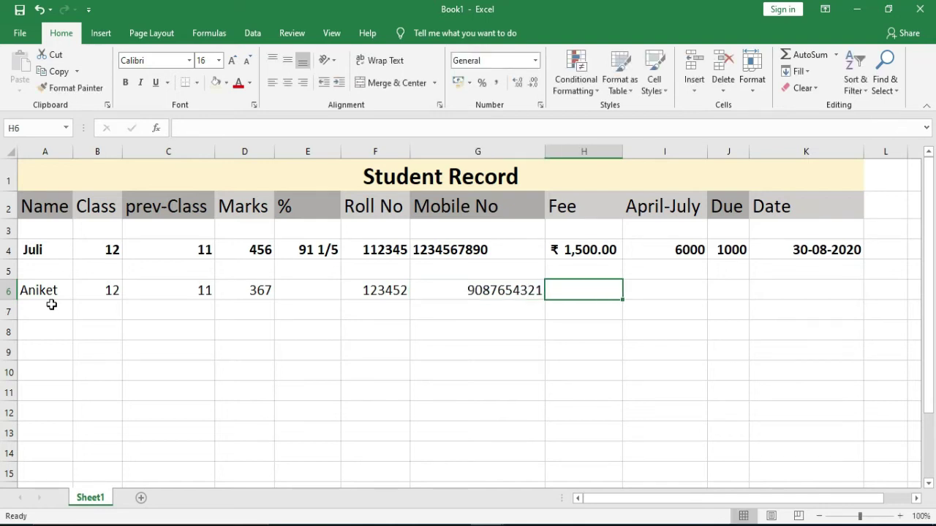
Enter a Fee of 1500, an April-July amount of 6000 and a dash under Due in row 6
text(15000)
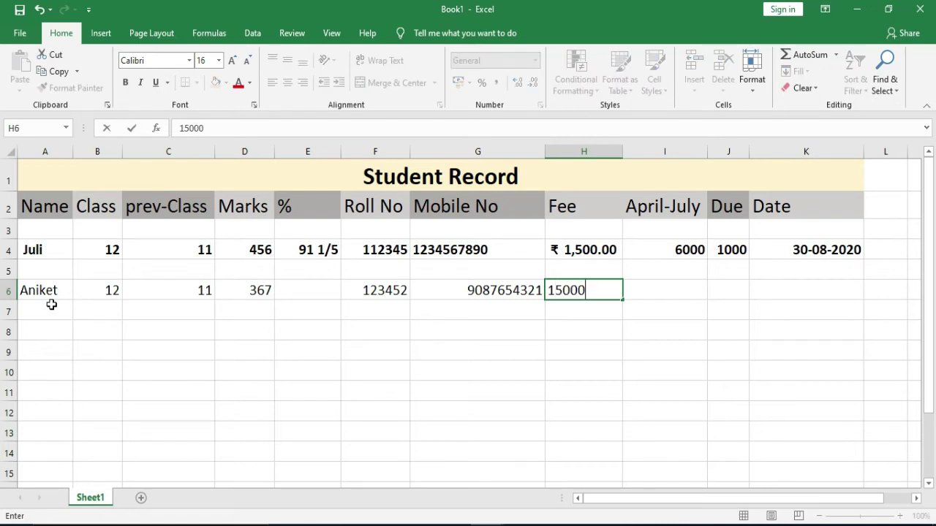
key(BackSpace)
key(Tab)
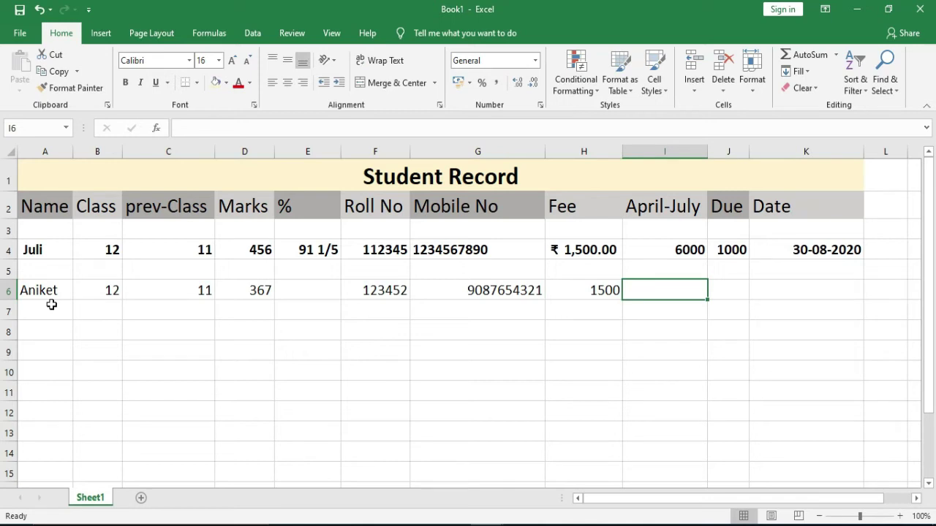
text(60)
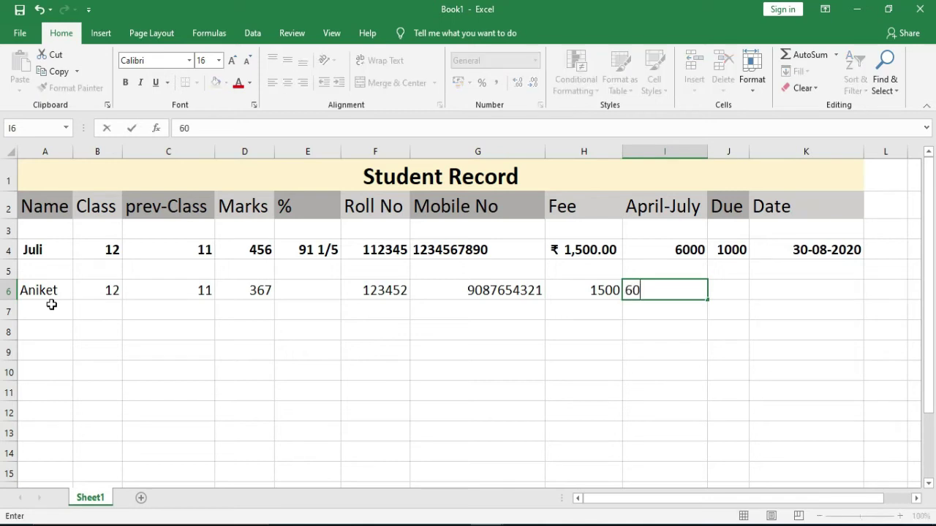
text(00)
key(Tab)
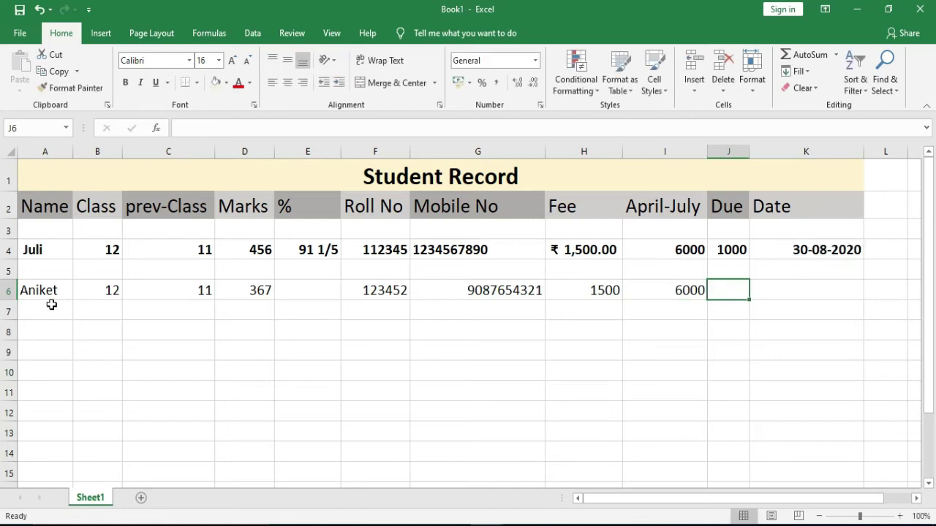
text(-)
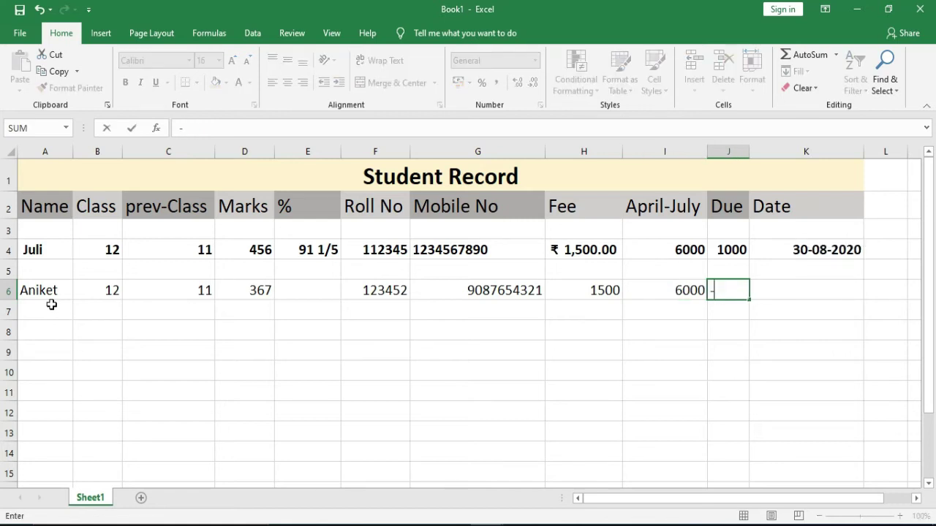
key(Tab)
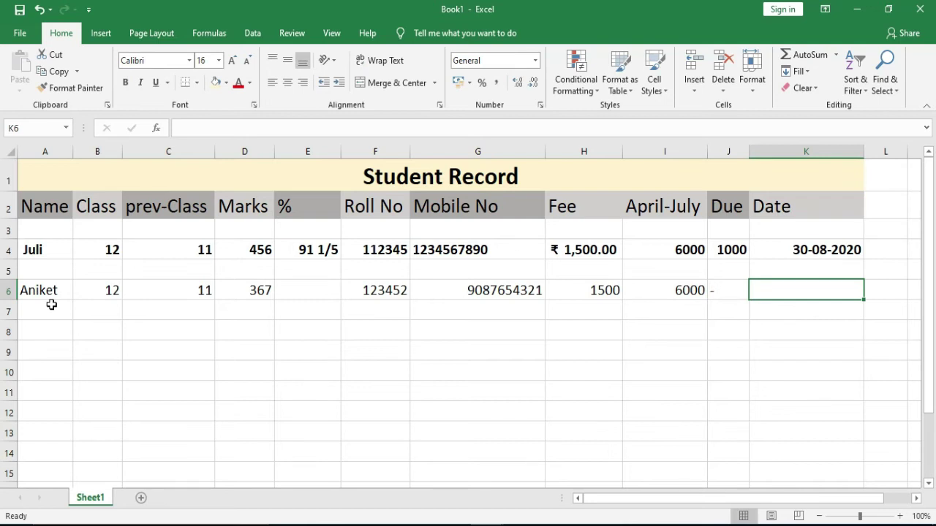
text(n)
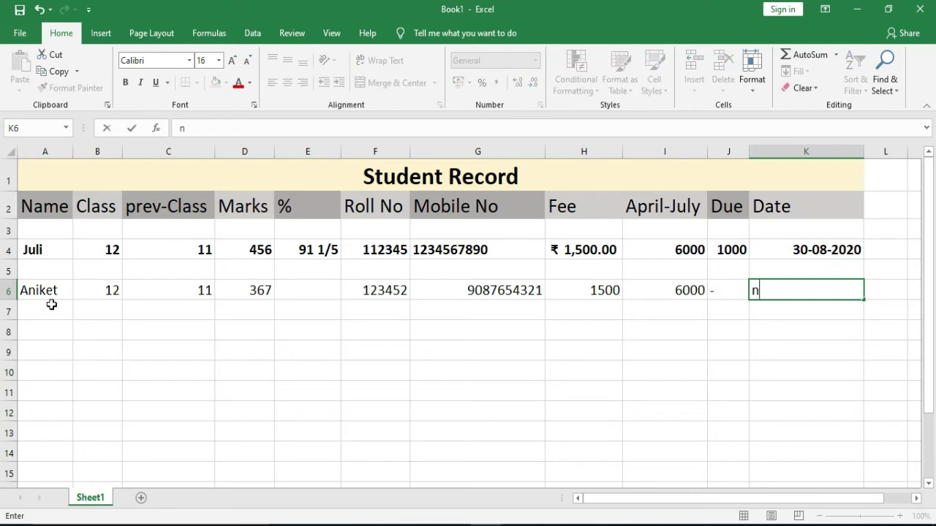
key(BackSpace)
text(=)
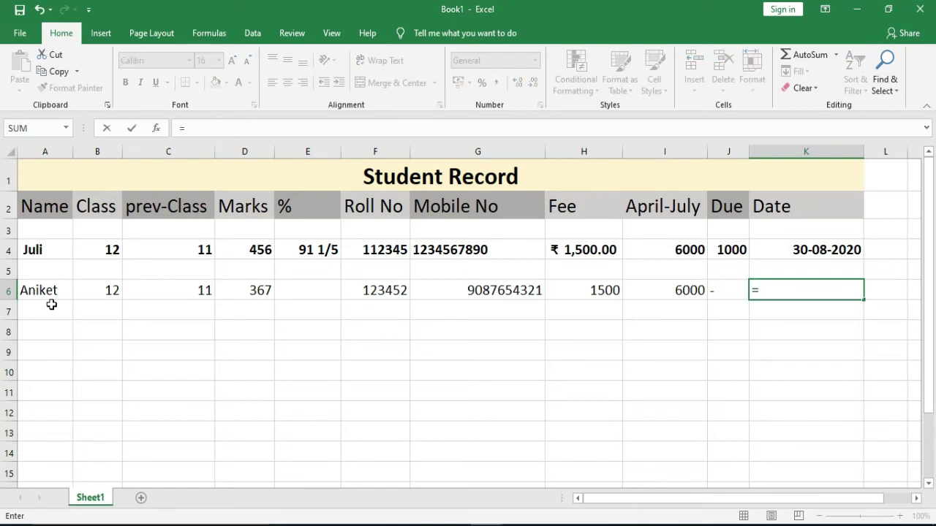
key(BackSpace)
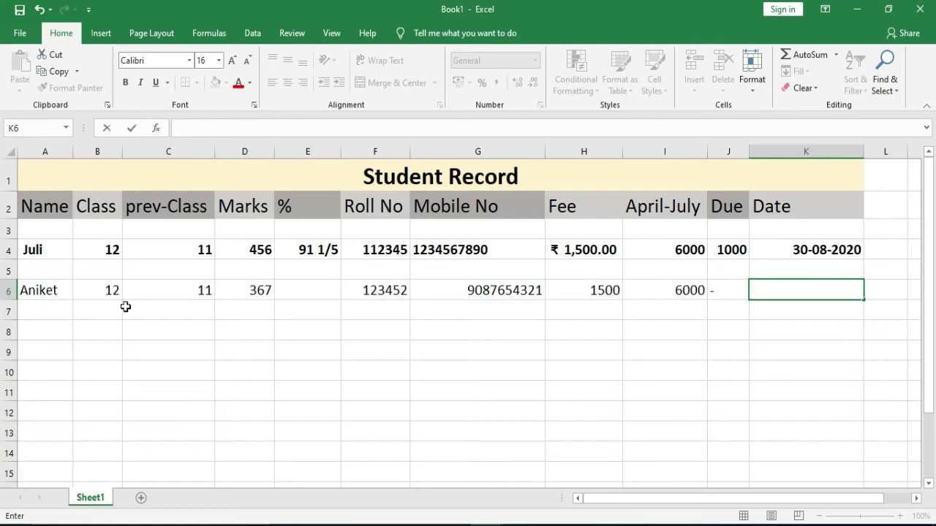
click(279, 343)
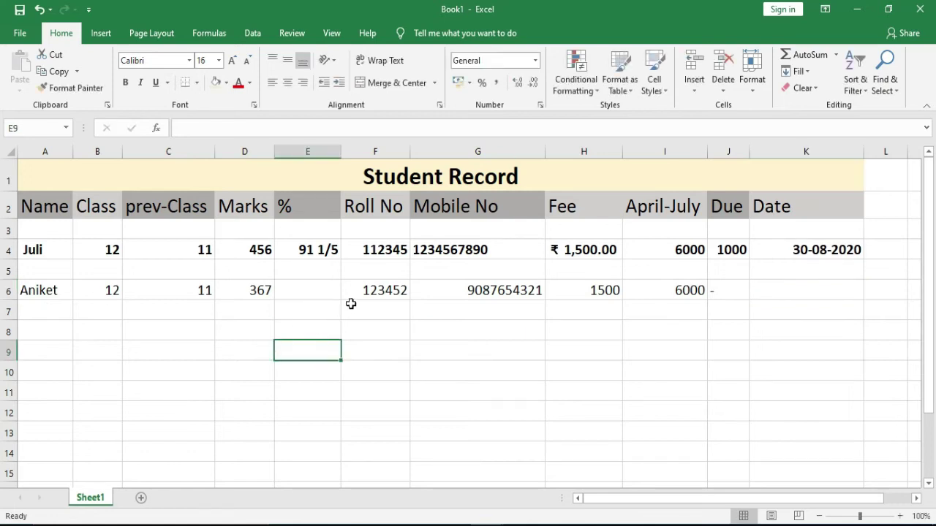
key(ctrl+z)
click(315, 293)
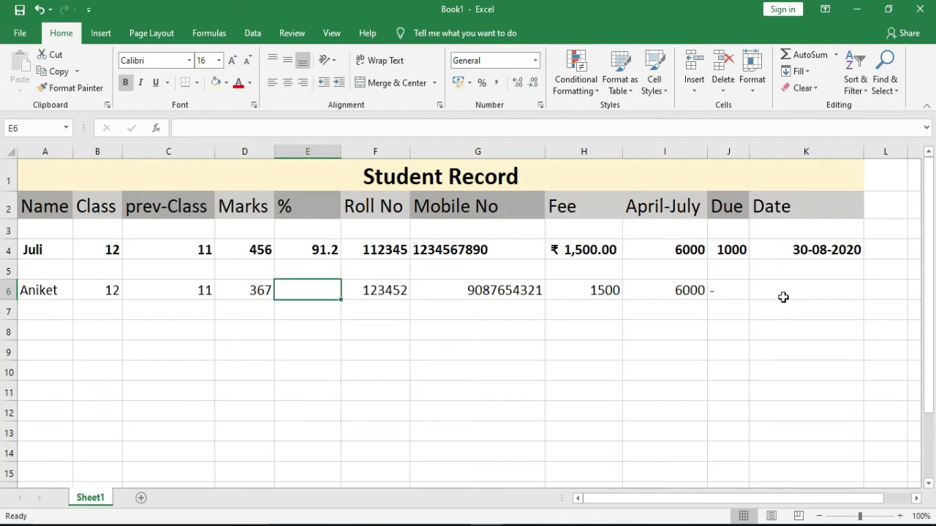
click(782, 296)
click(320, 290)
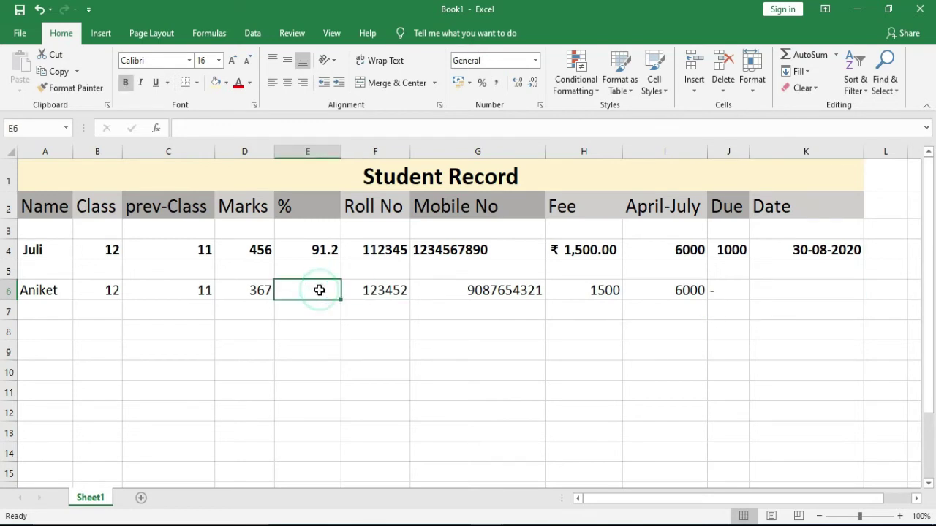
Copy the percentage cell E4 and paste it into E6 with Paste Special set to Formulas
click(288, 249)
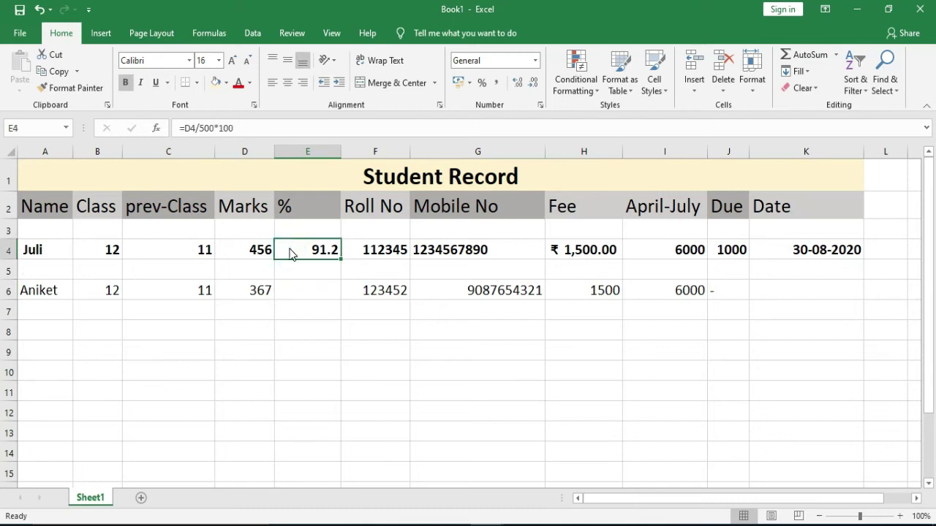
right_click(290, 251)
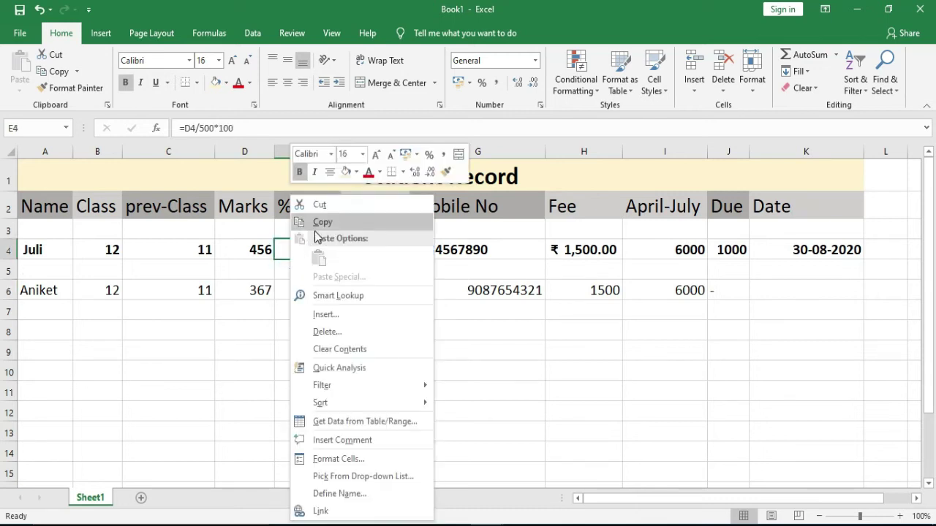
click(315, 232)
click(322, 222)
click(319, 296)
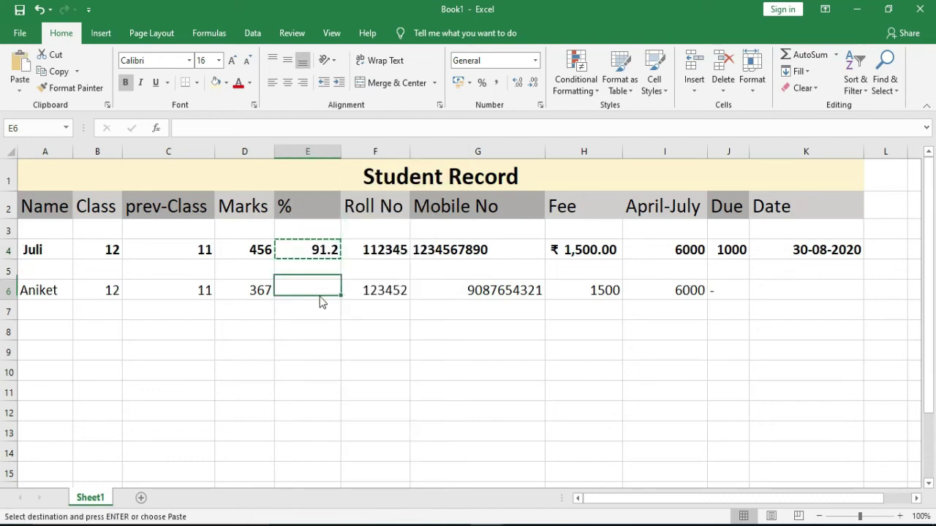
right_click(322, 297)
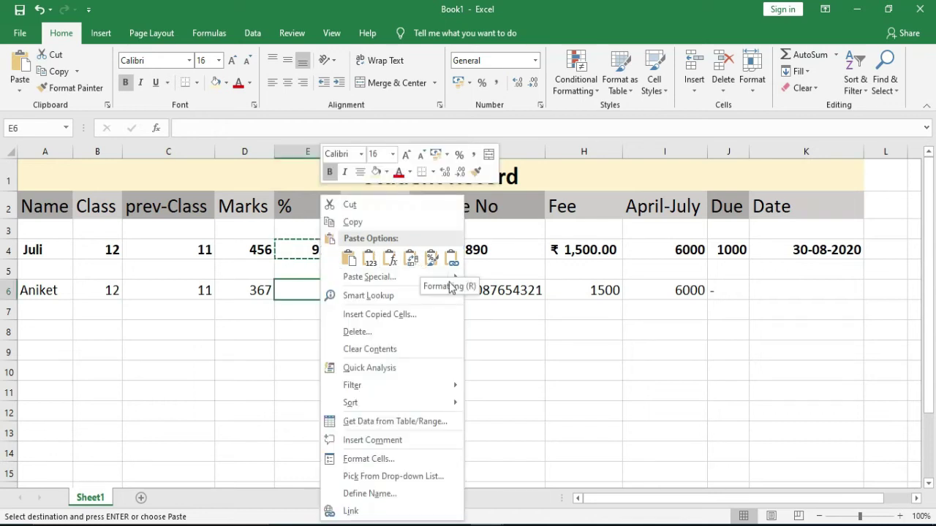
click(459, 277)
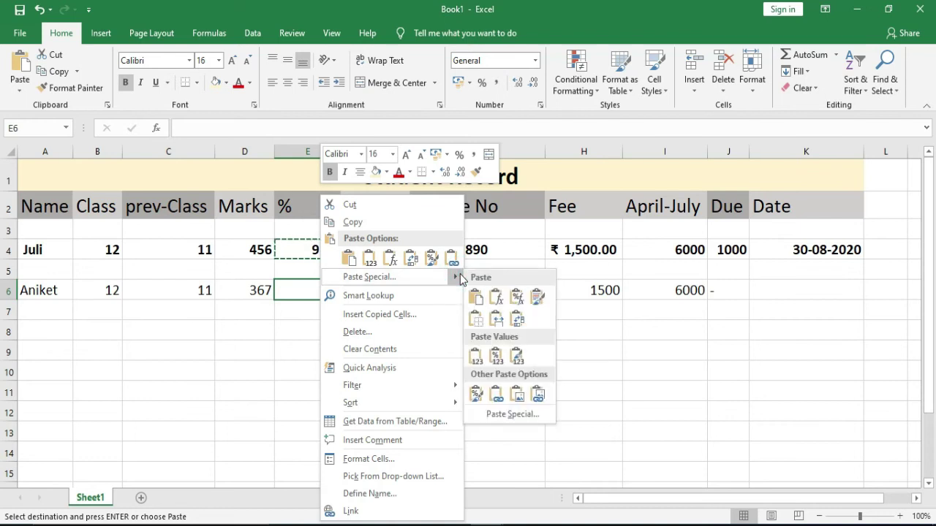
click(428, 275)
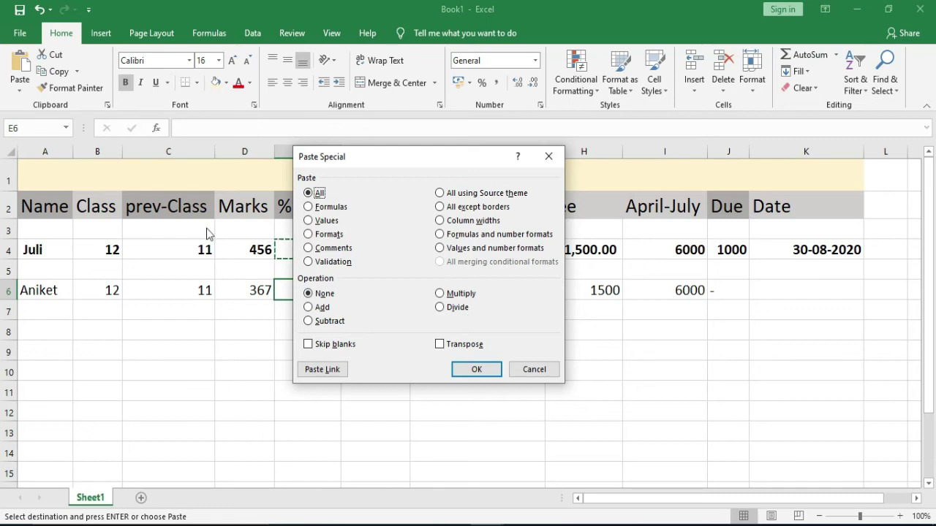
click(334, 208)
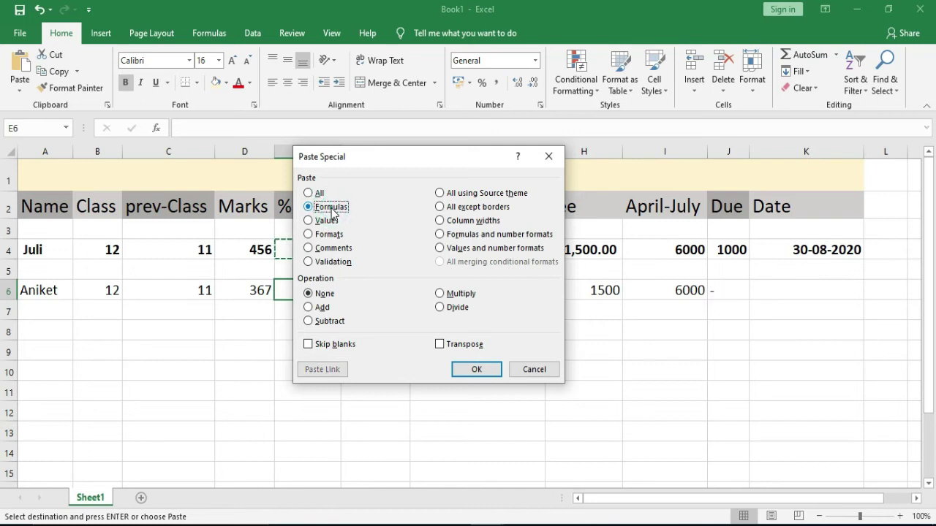
click(498, 374)
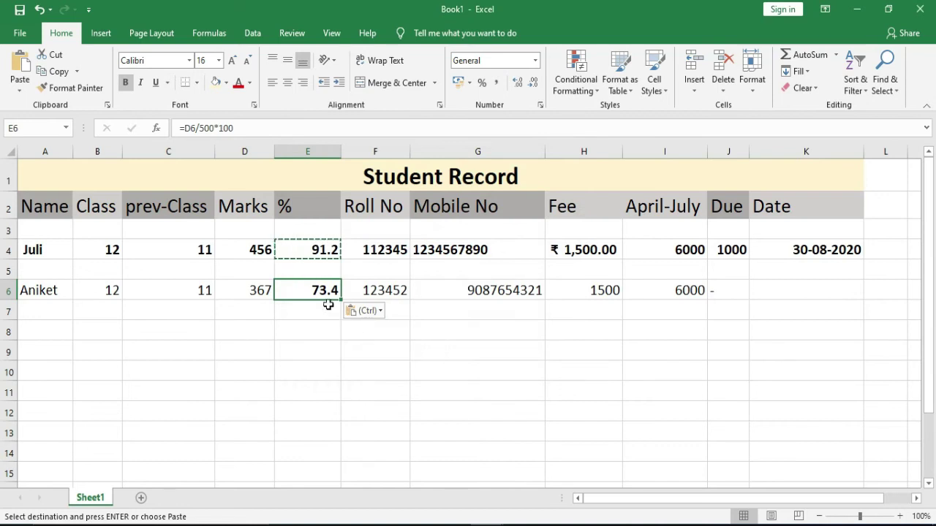
Compare the percentage formulas in E4 and E6, and leave the copied selection
click(329, 260)
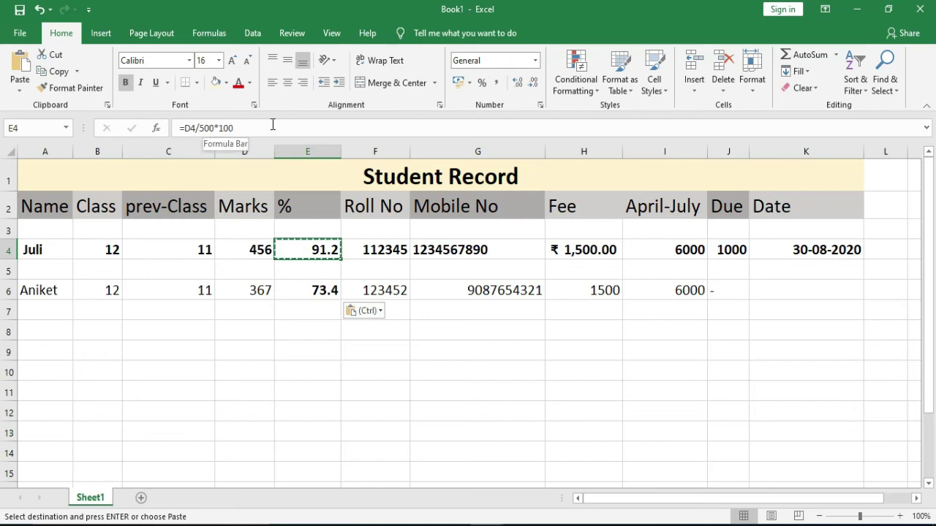
click(316, 288)
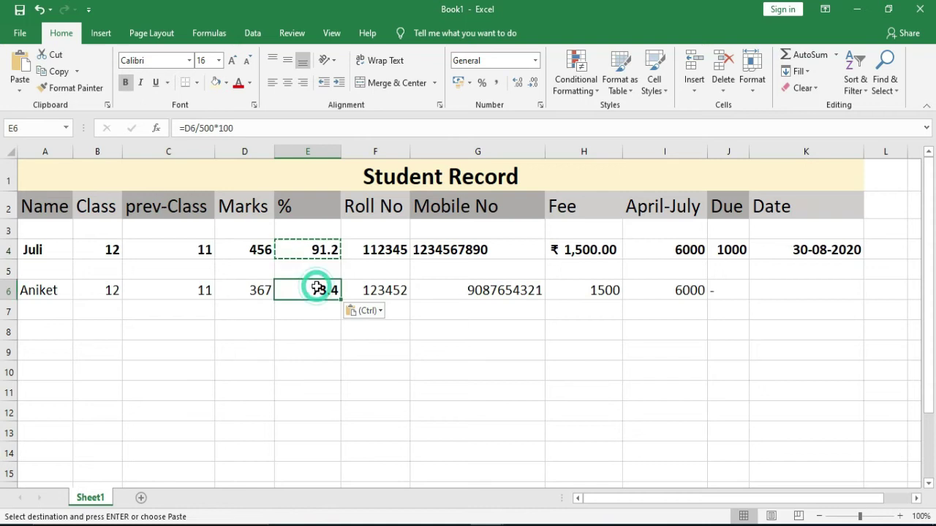
double_click(449, 326)
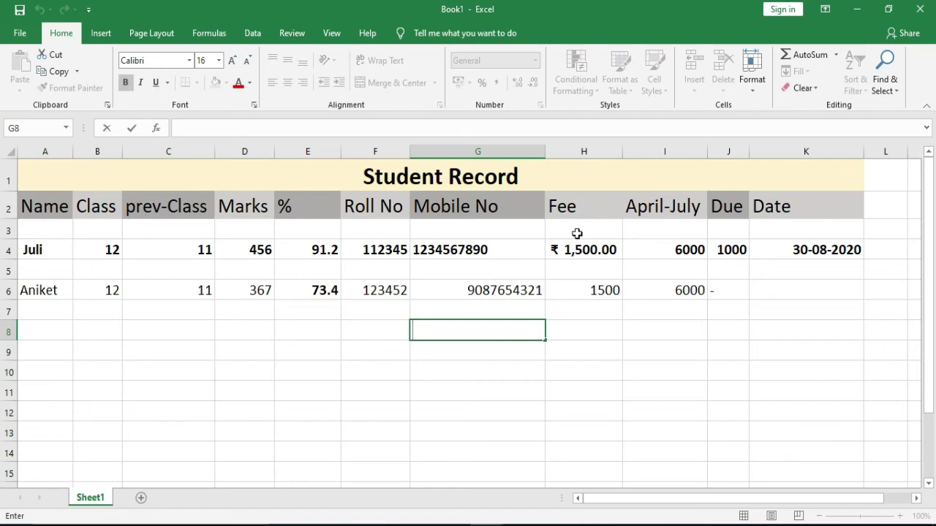
Copy the NOW formula date cell K4 into K6 with the standard Paste option, and leave the copied selection
click(729, 253)
click(779, 254)
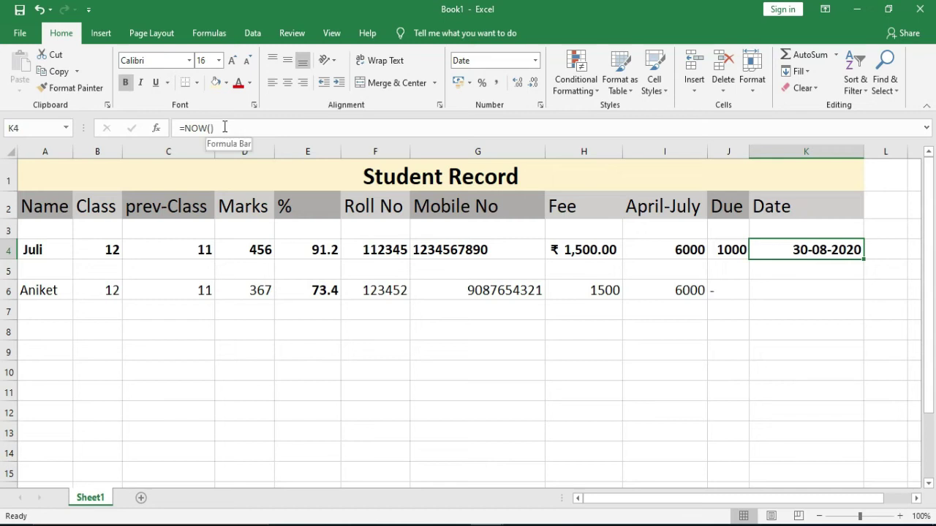
right_click(761, 292)
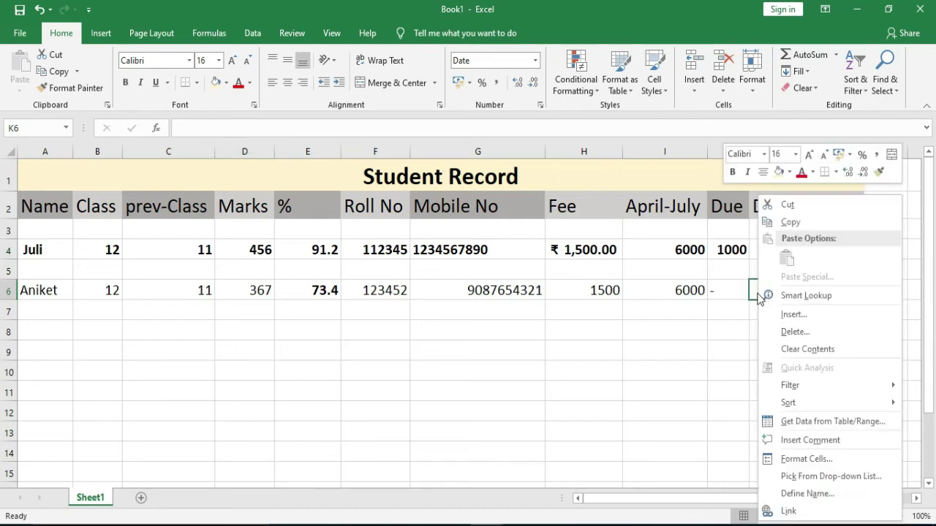
click(725, 340)
click(790, 253)
right_click(791, 251)
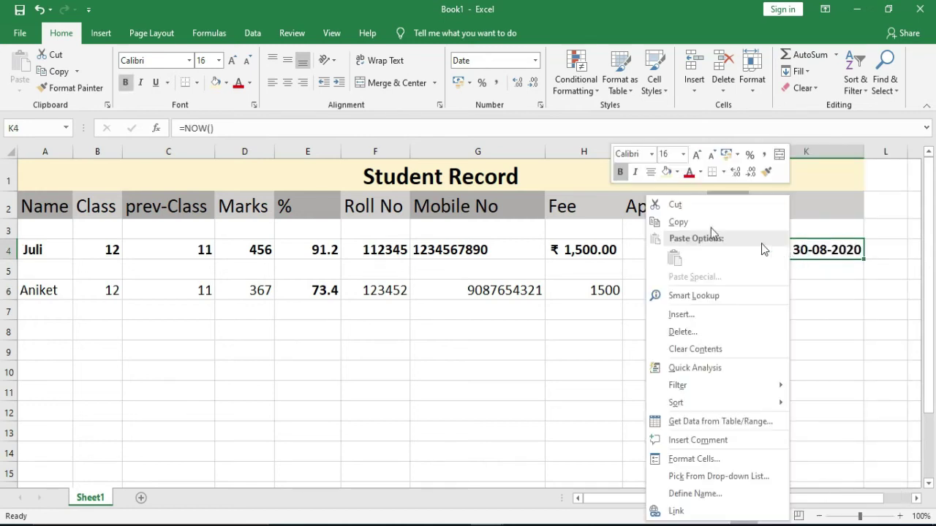
click(692, 222)
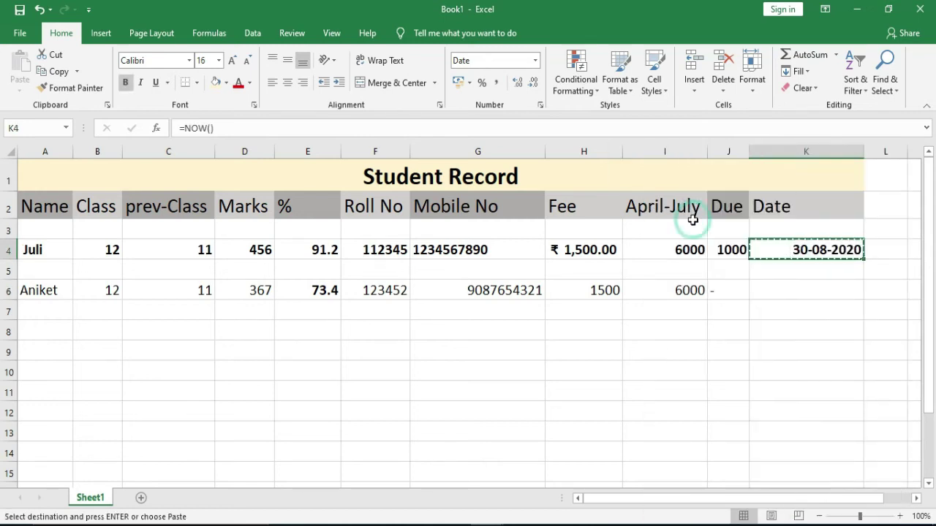
click(849, 291)
right_click(849, 291)
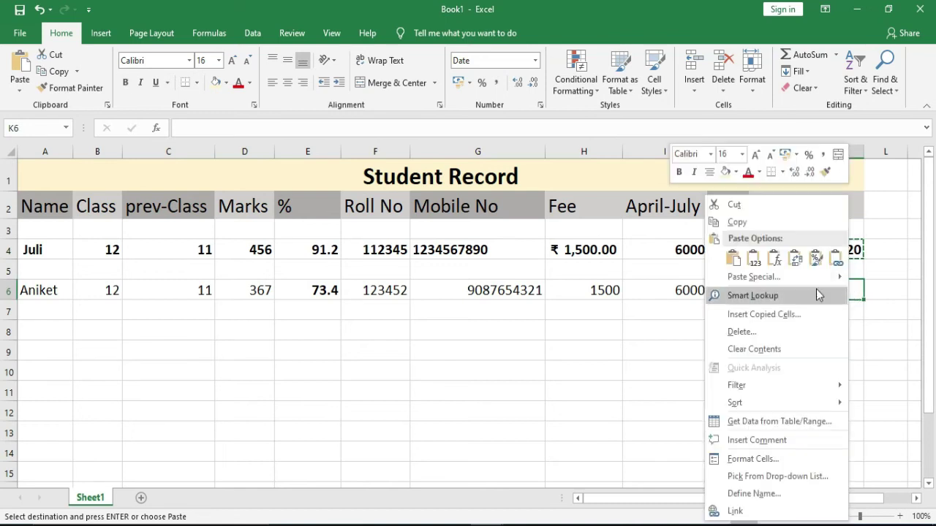
click(754, 260)
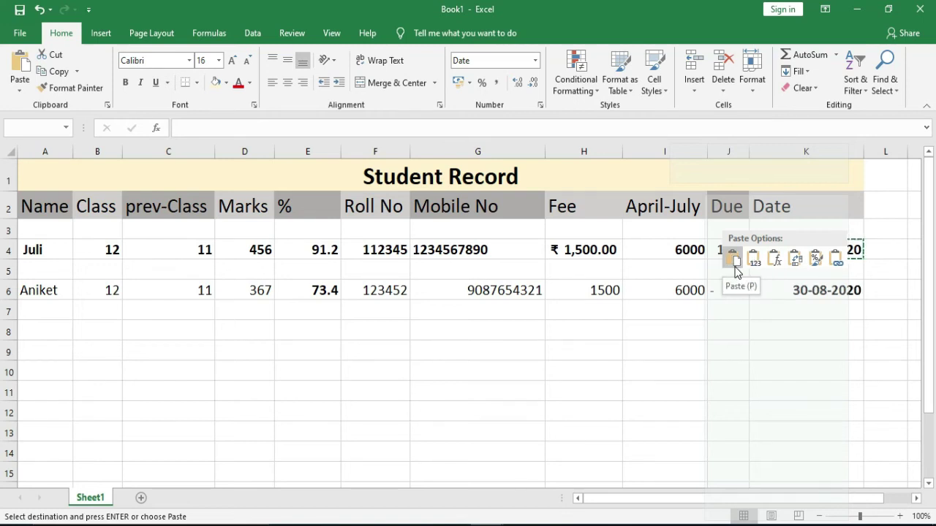
click(734, 263)
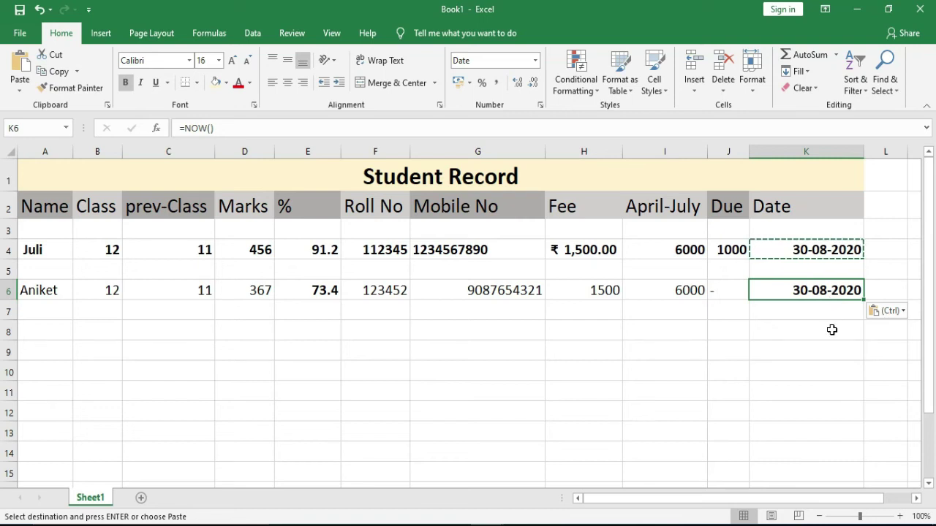
click(832, 331)
double_click(832, 330)
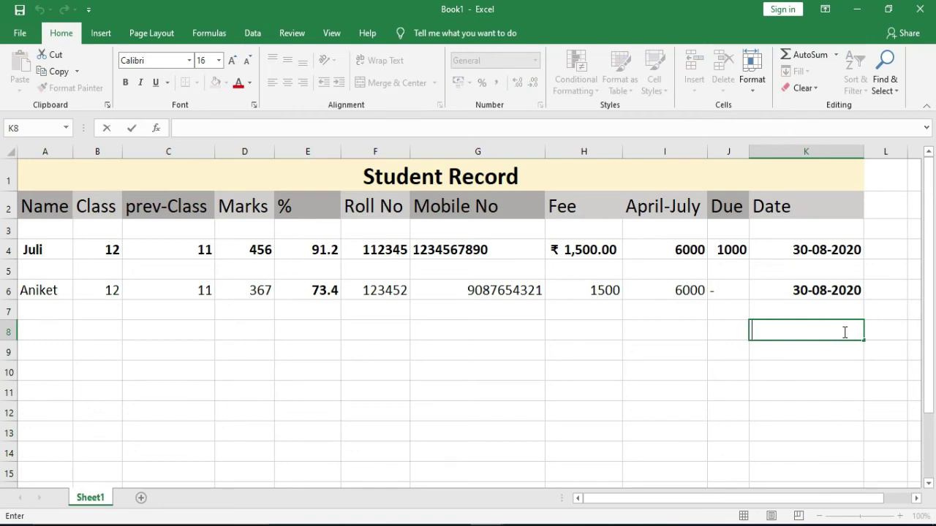
Copy the Fee header in H2 and paste it onto itself with Paste Special set to All using Source theme
click(568, 208)
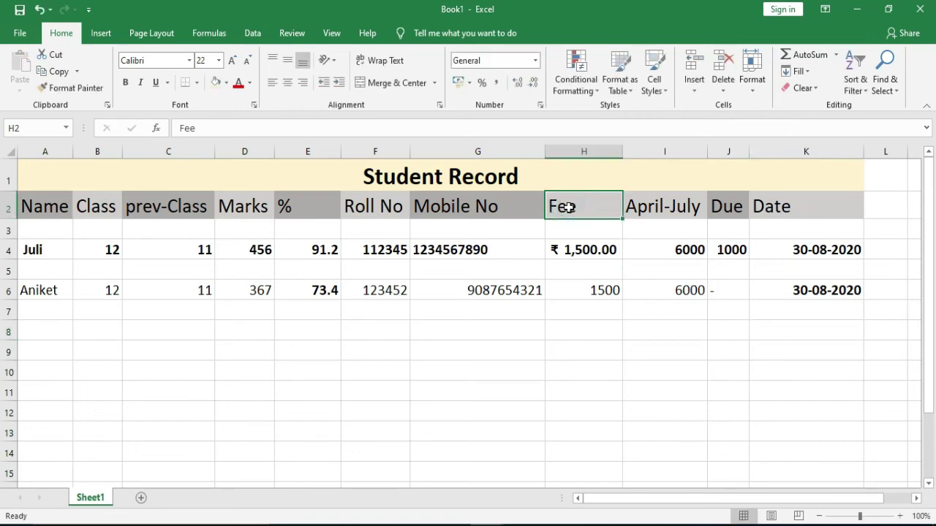
right_click(571, 209)
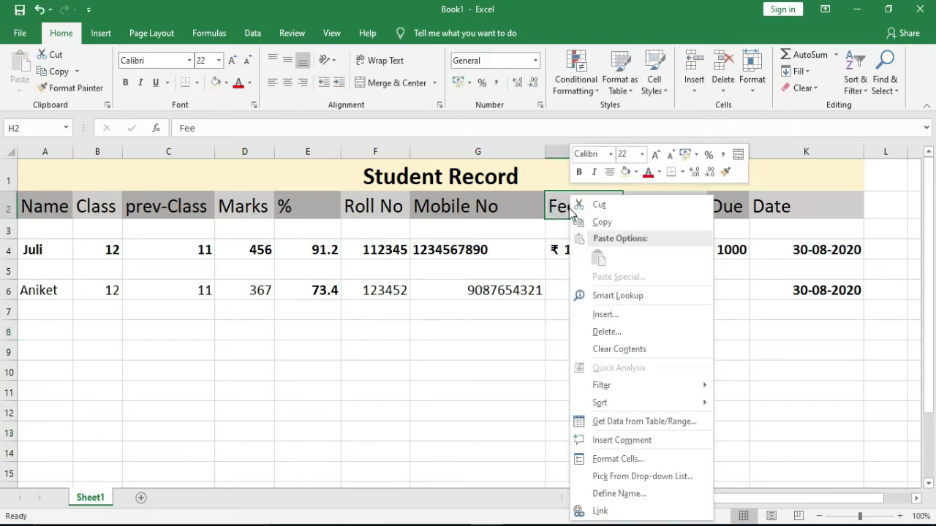
click(621, 218)
right_click(611, 215)
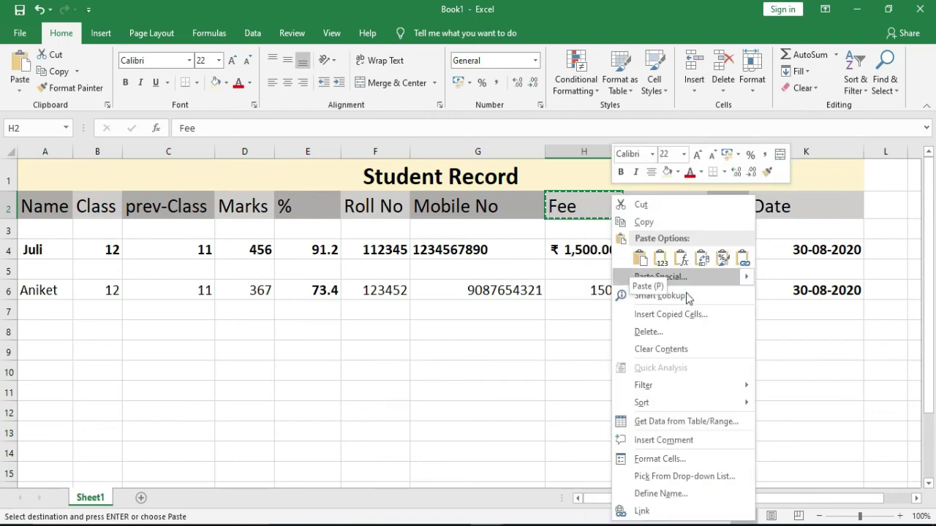
click(705, 281)
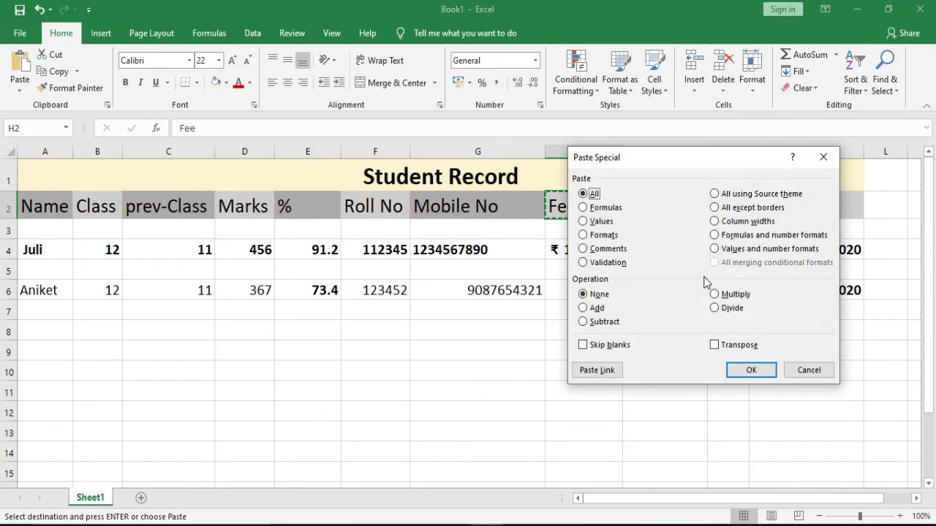
click(734, 195)
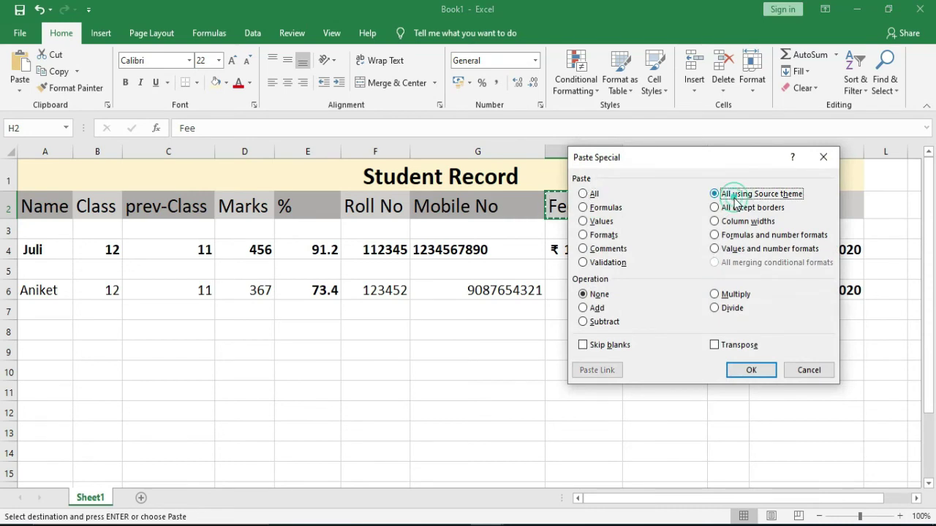
click(763, 367)
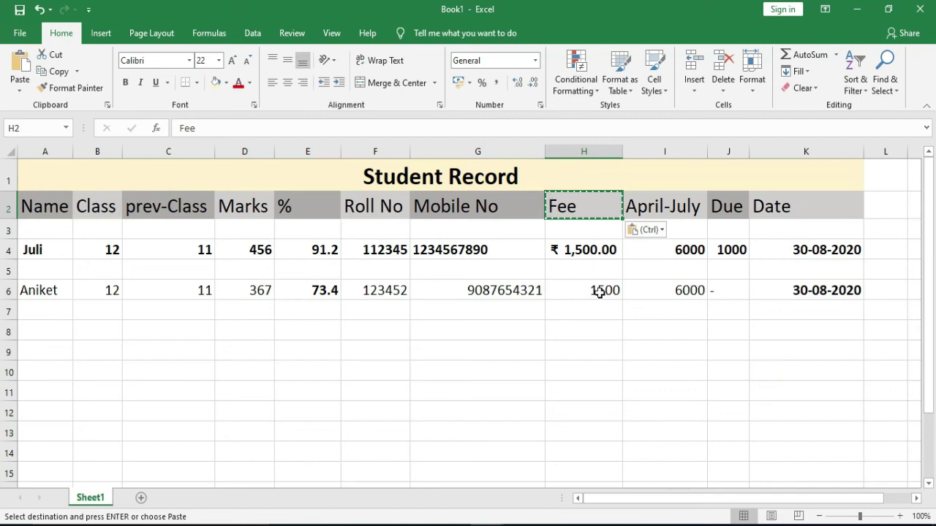
Paste the copied Fee header into H6 with Paste Special set to All using Source theme, and leave the copied selection
click(598, 291)
key(alt)
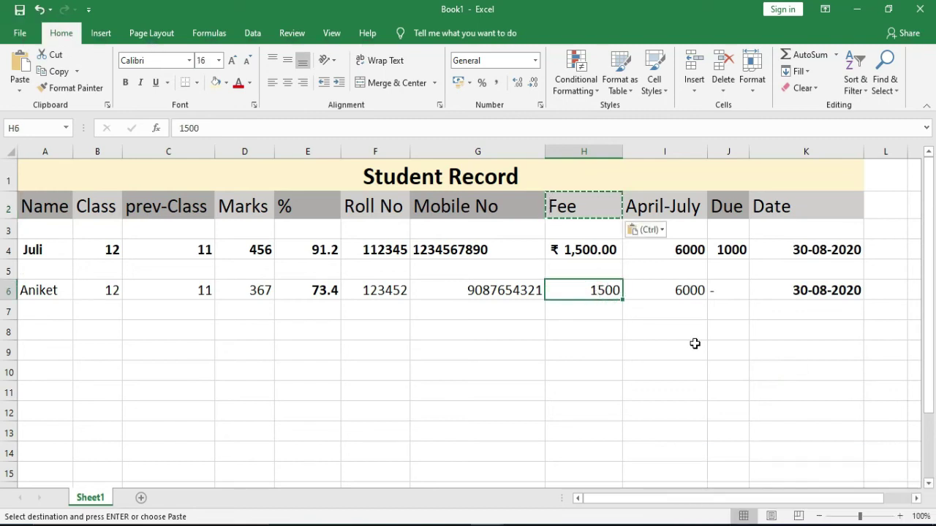
right_click(603, 294)
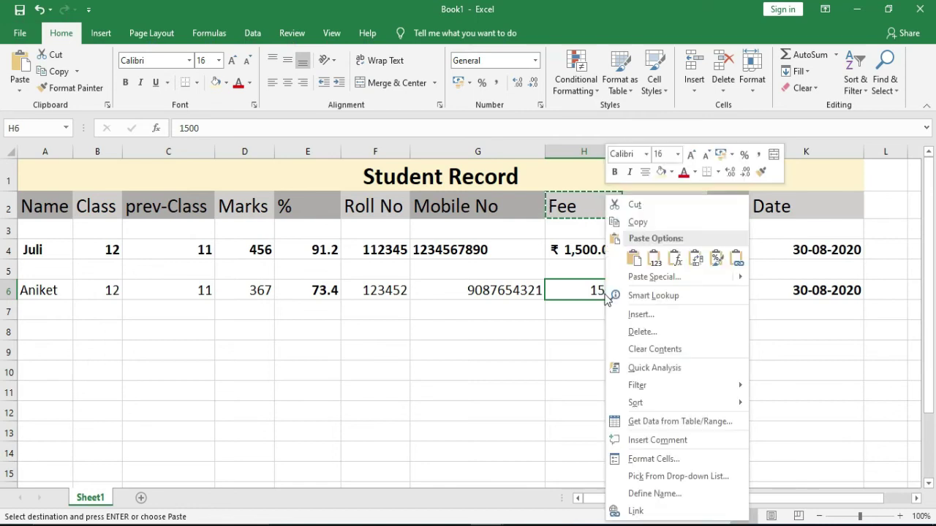
click(680, 277)
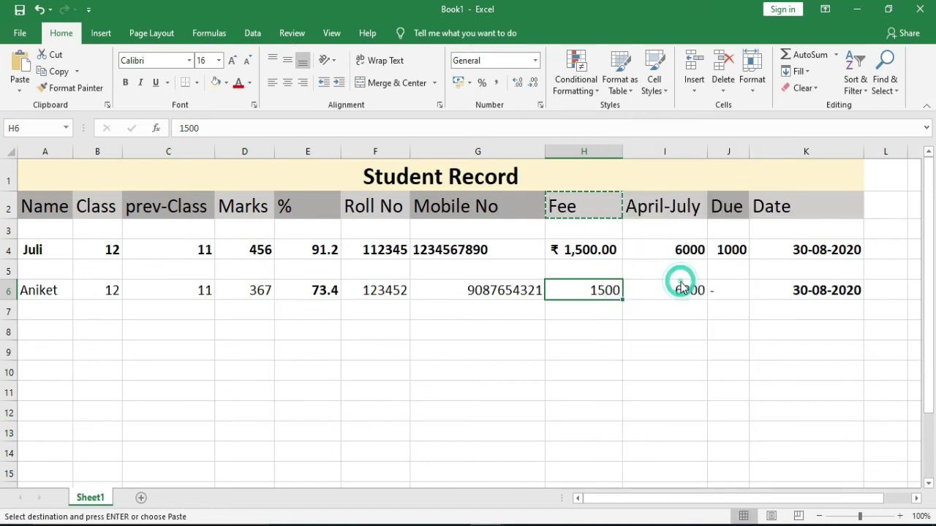
click(721, 198)
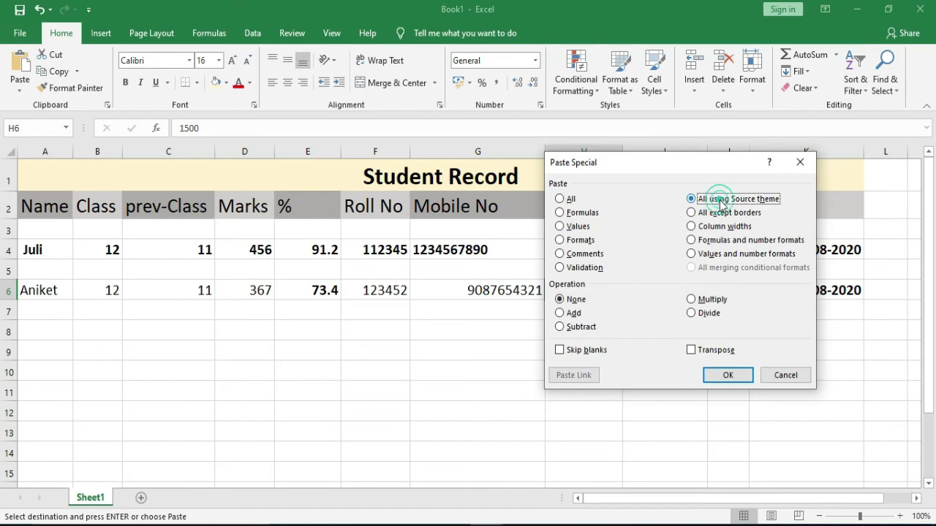
click(729, 375)
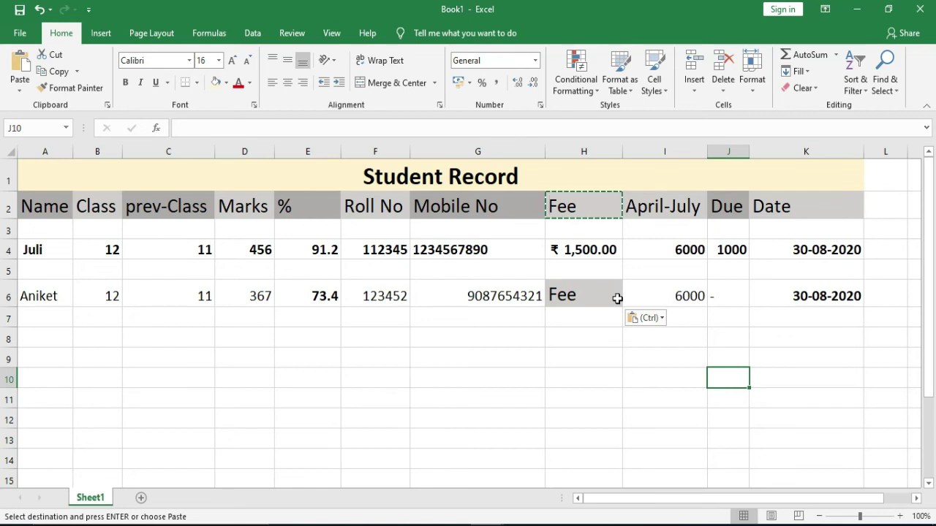
double_click(616, 359)
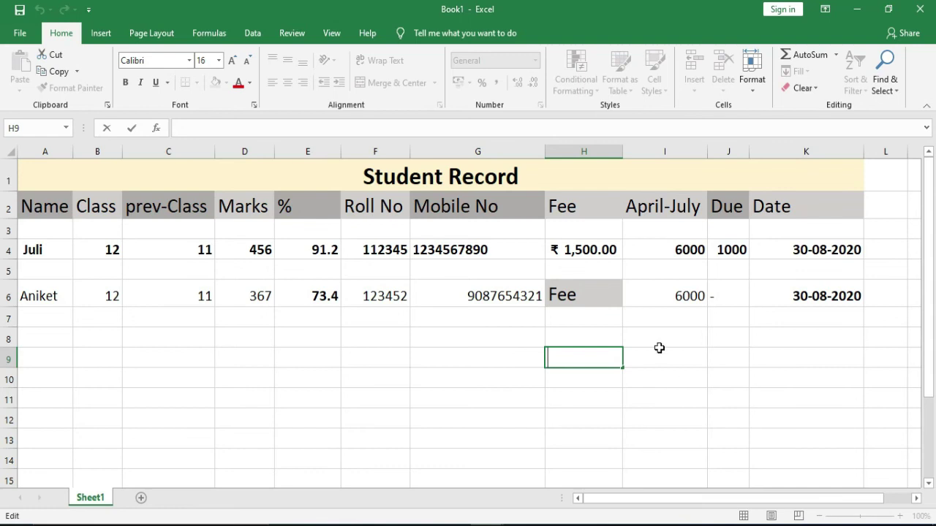
Make the whole of column A bold and enter the sample text ghgh in A8
click(38, 149)
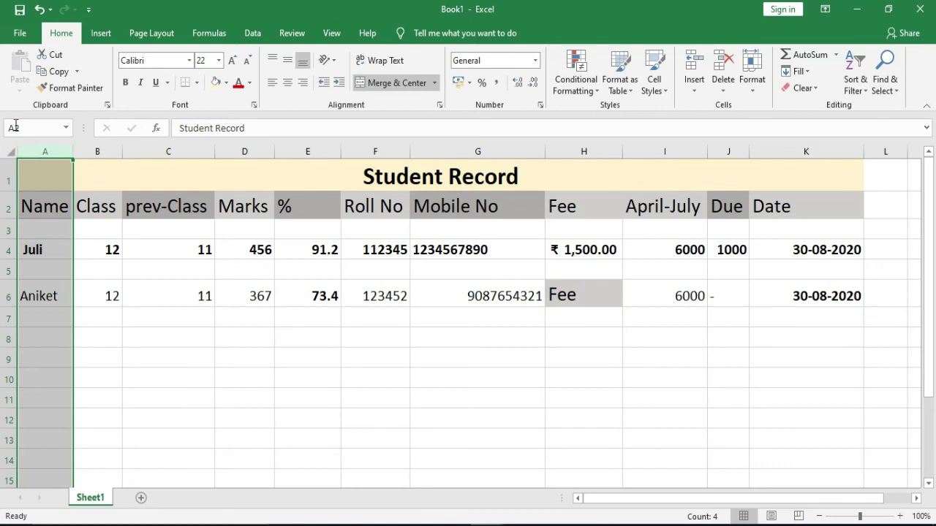
click(126, 83)
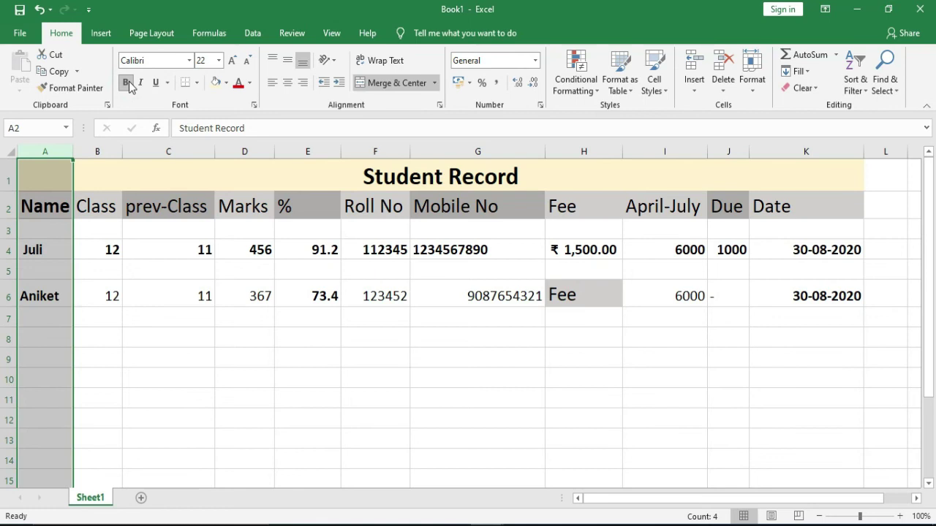
click(64, 338)
text(ghgh)
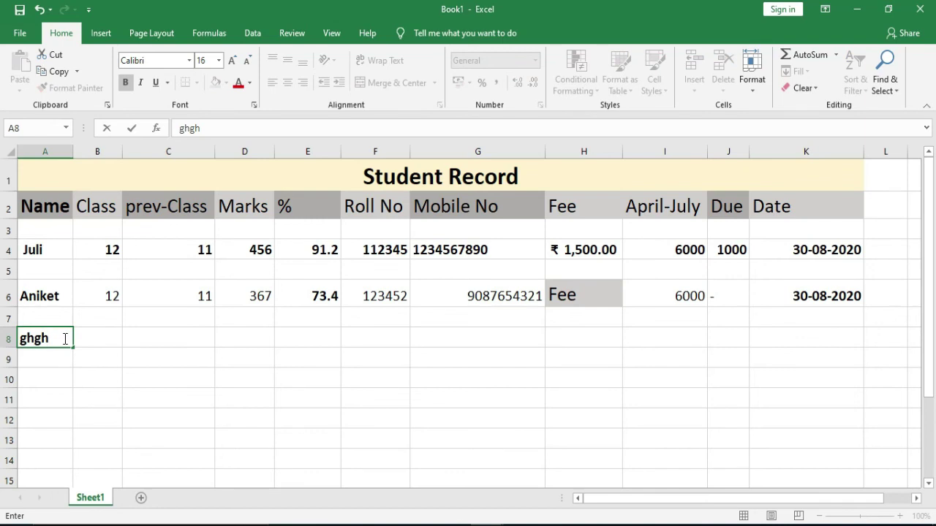
Toggle bold off and on again for the whole of row 4 and reduce its font size to 14
click(7, 250)
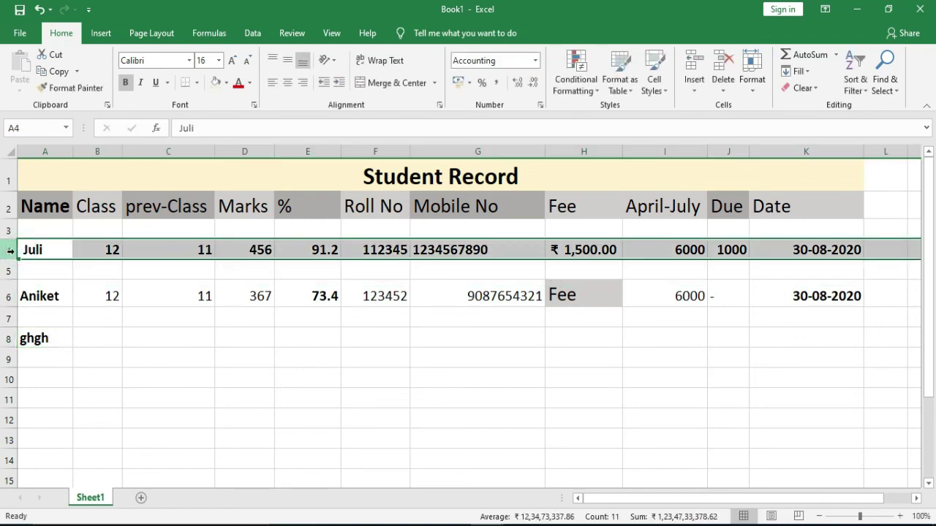
click(125, 83)
click(125, 83)
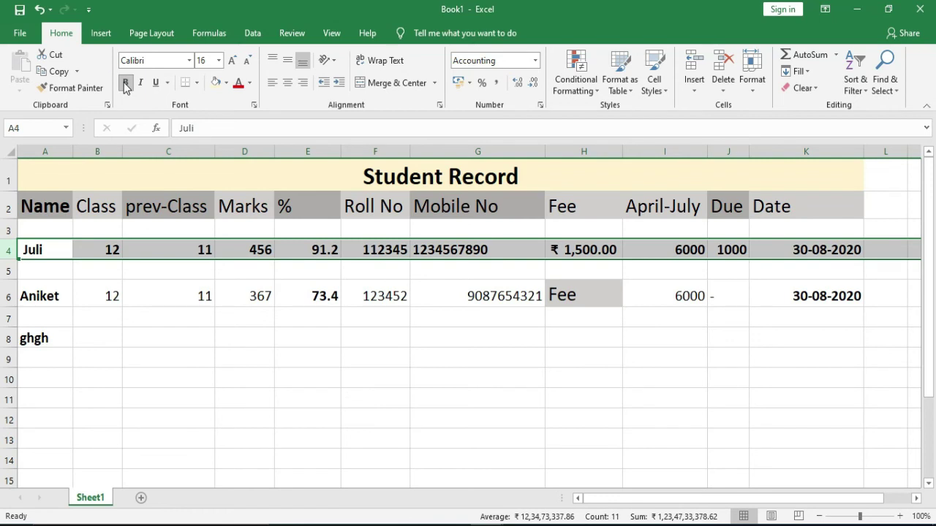
click(248, 65)
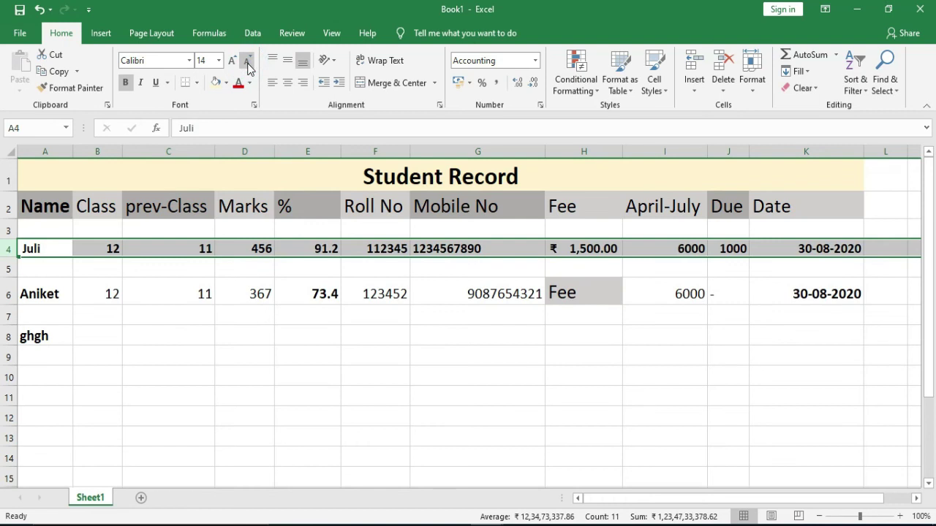
click(199, 245)
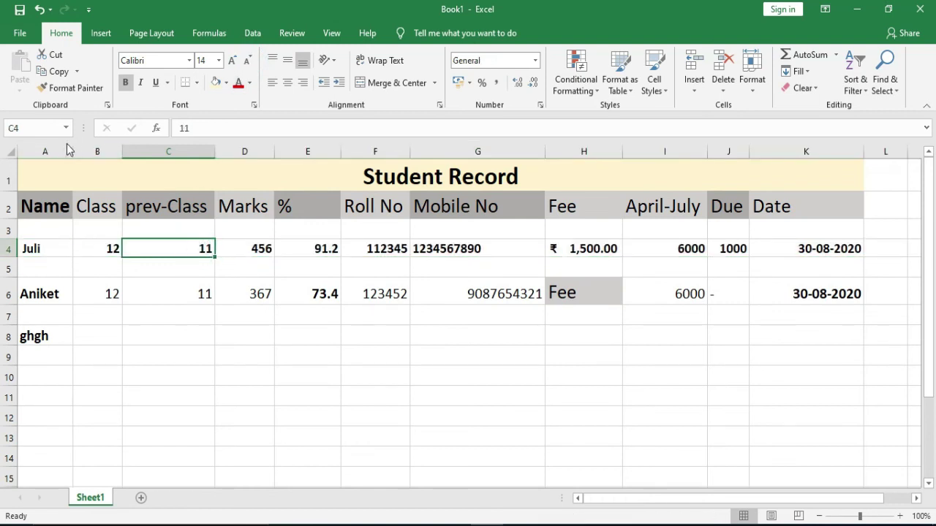
Select the entire sheet and make all its text bold, italic and underlined
click(9, 151)
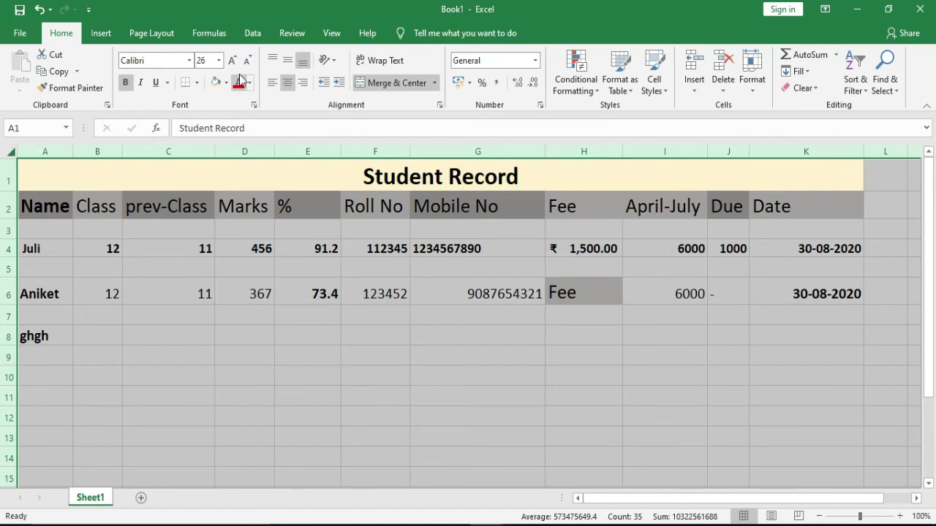
click(126, 83)
click(126, 82)
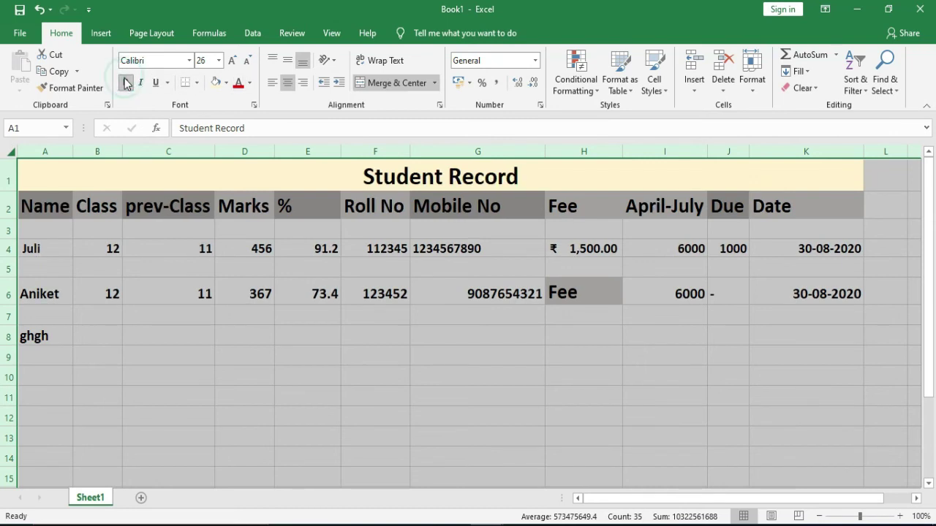
click(140, 82)
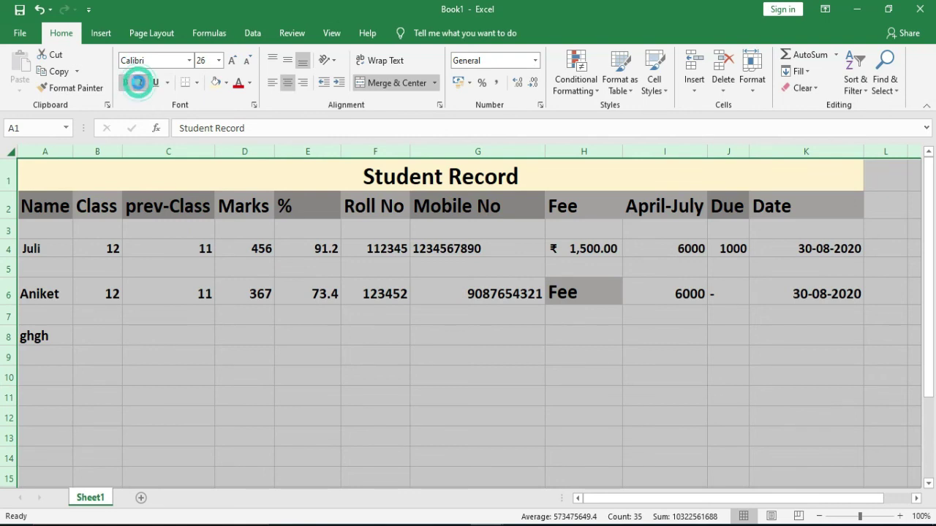
click(154, 83)
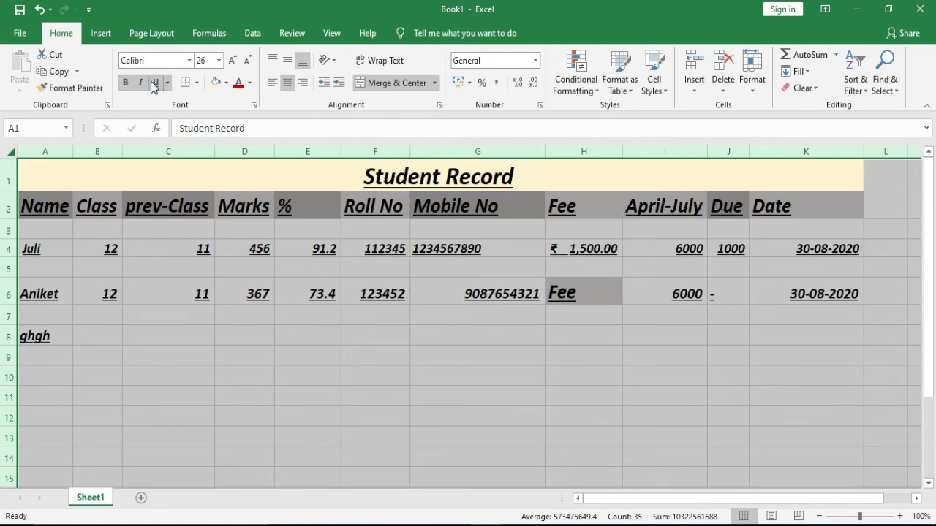
click(196, 83)
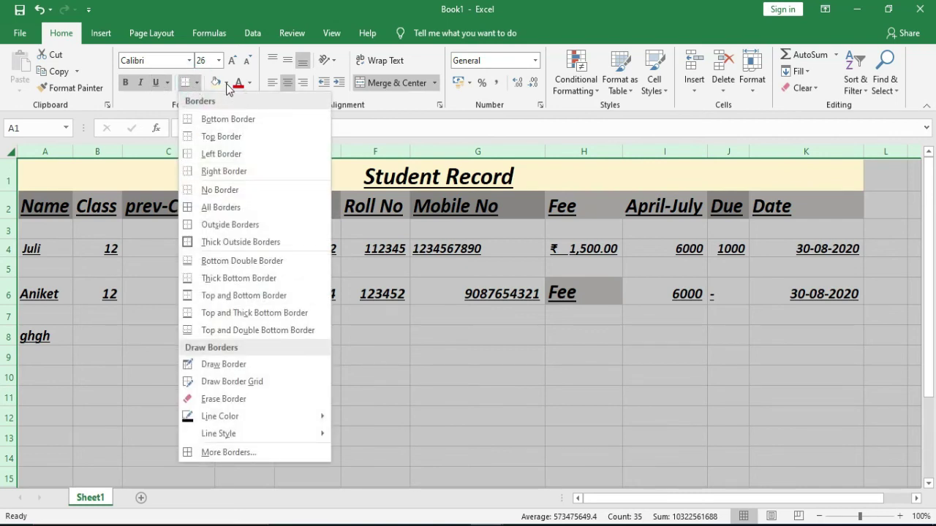
click(403, 310)
click(405, 311)
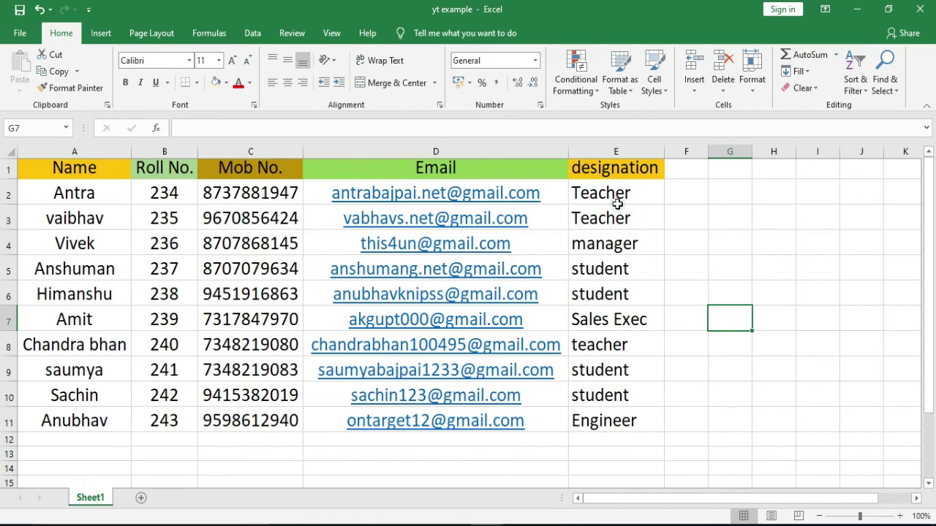
Sort the Name column from Z to A, continuing with the current selection so the other columns are not reordered
click(617, 203)
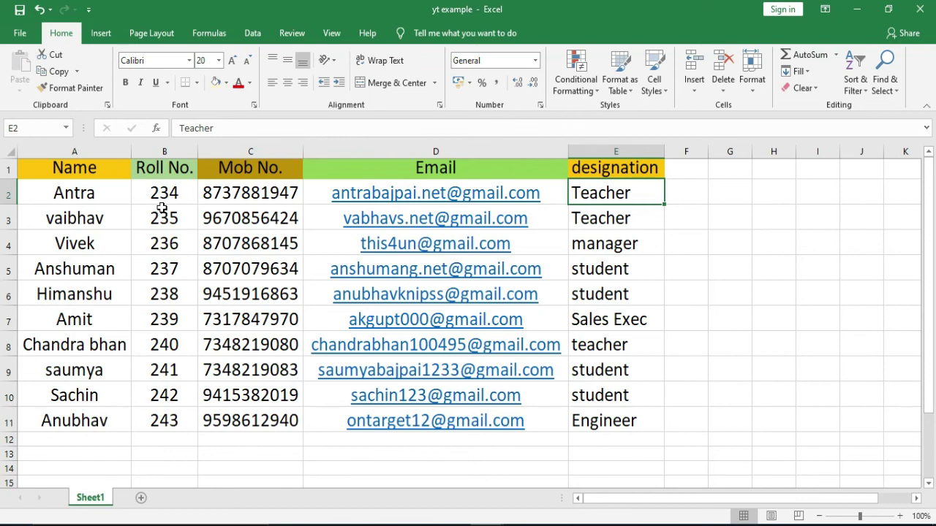
click(75, 193)
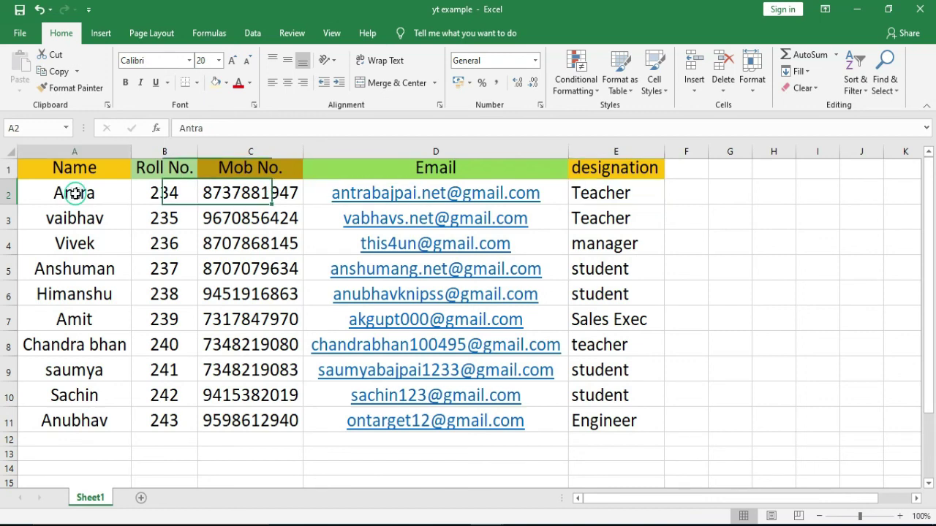
click(77, 217)
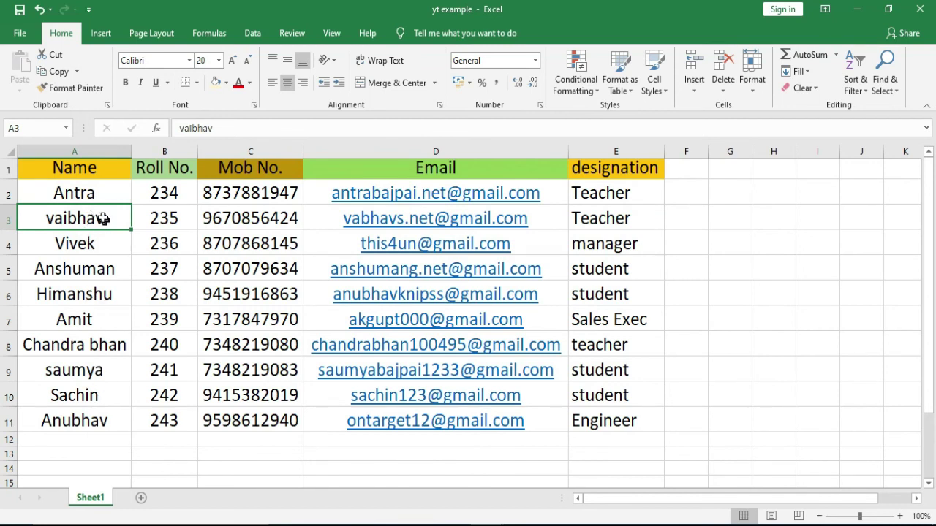
click(81, 154)
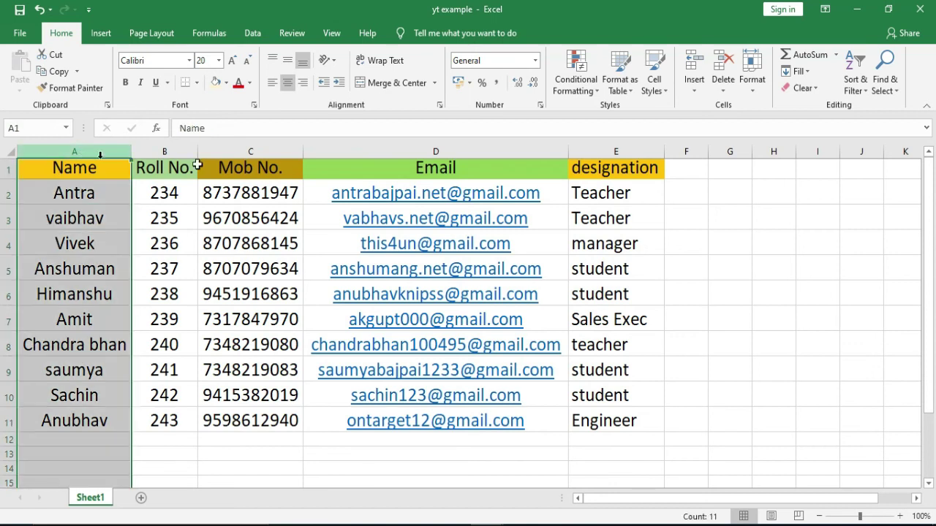
click(853, 86)
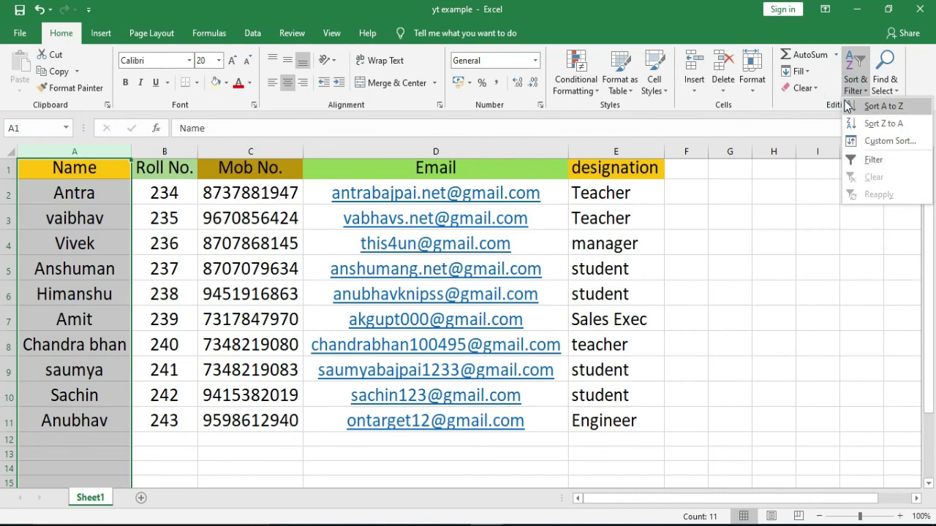
click(881, 124)
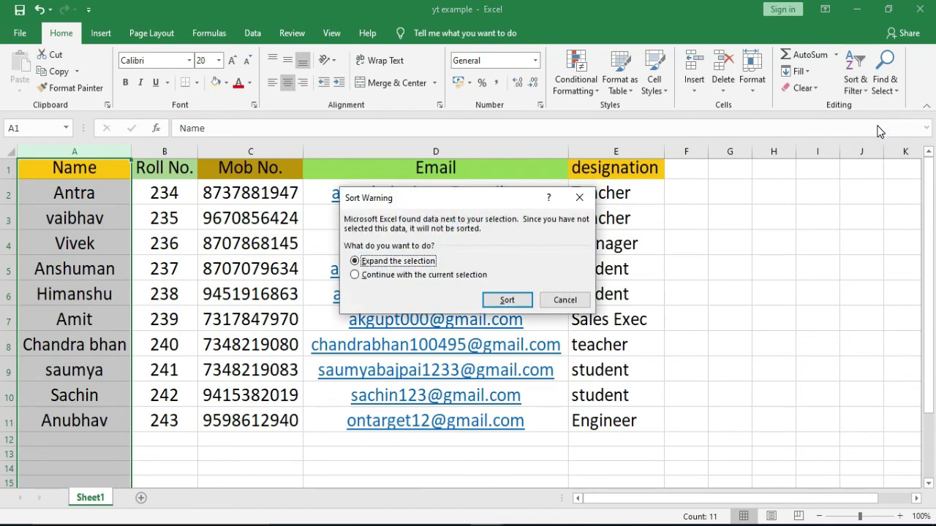
click(412, 279)
click(507, 301)
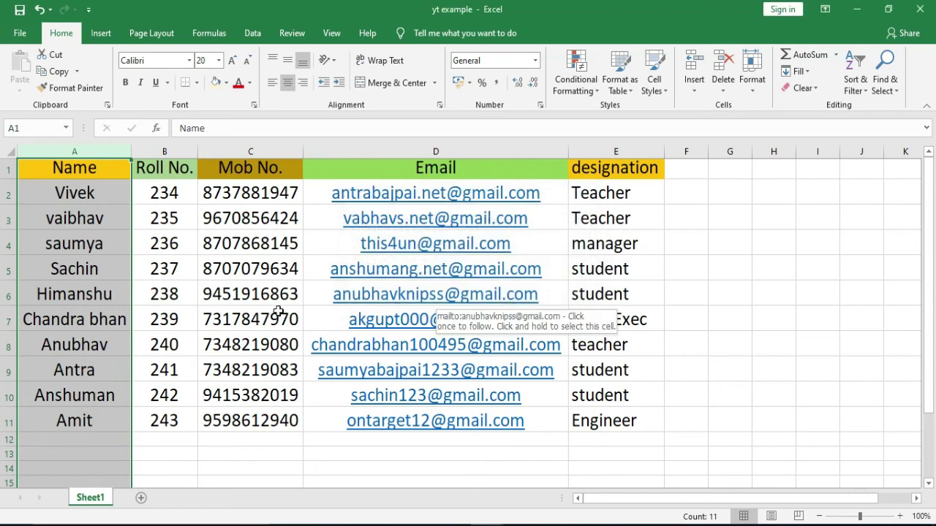
click(97, 196)
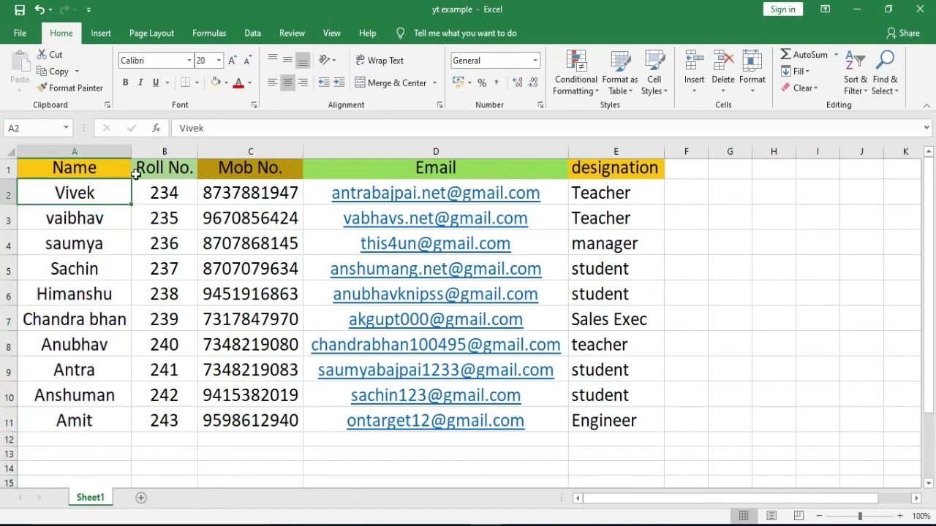
Sort the Roll No. column from largest to smallest, continuing with the current selection only
click(168, 167)
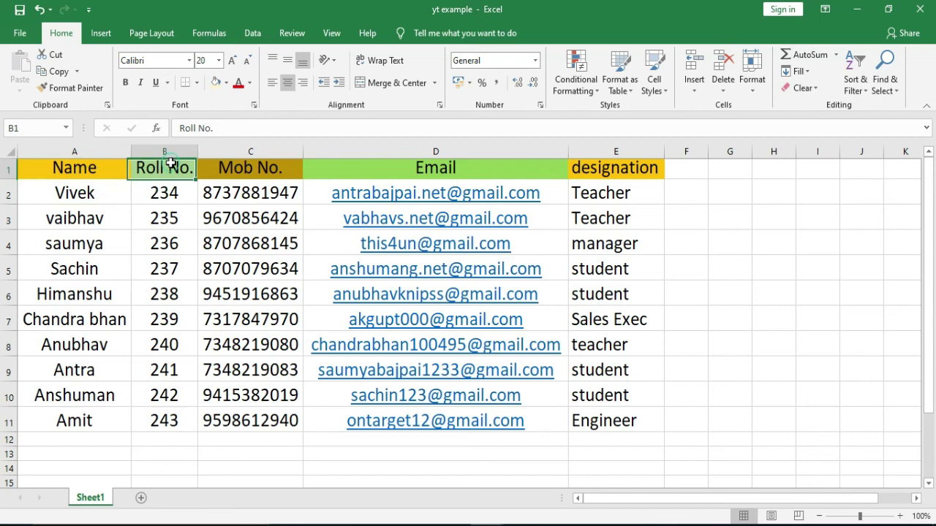
click(167, 151)
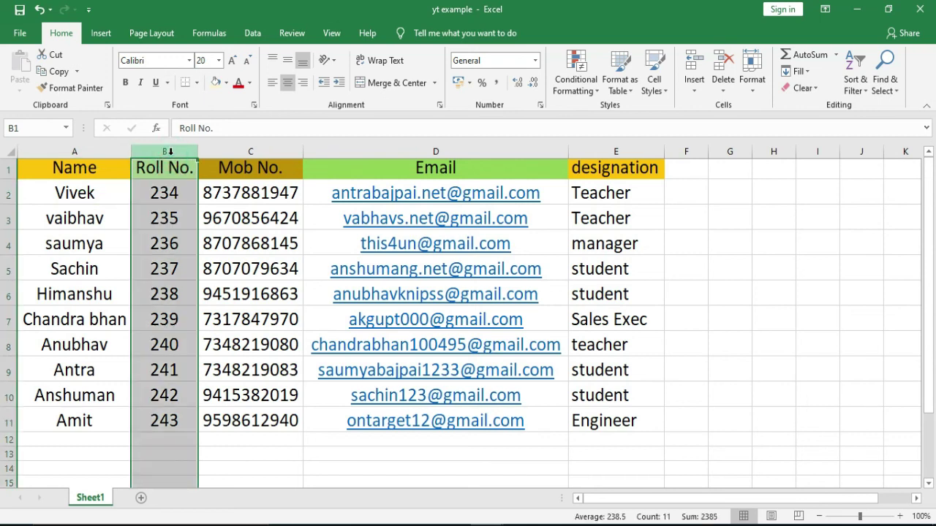
click(856, 82)
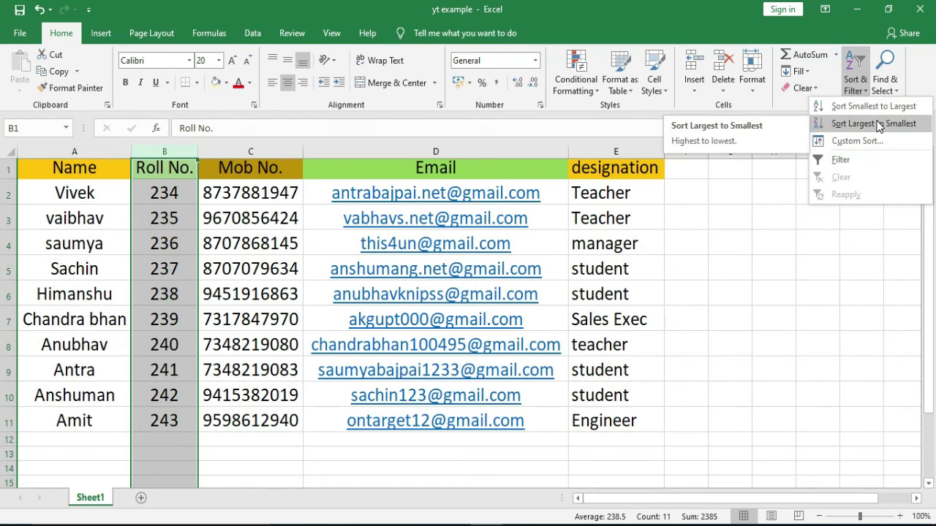
click(878, 125)
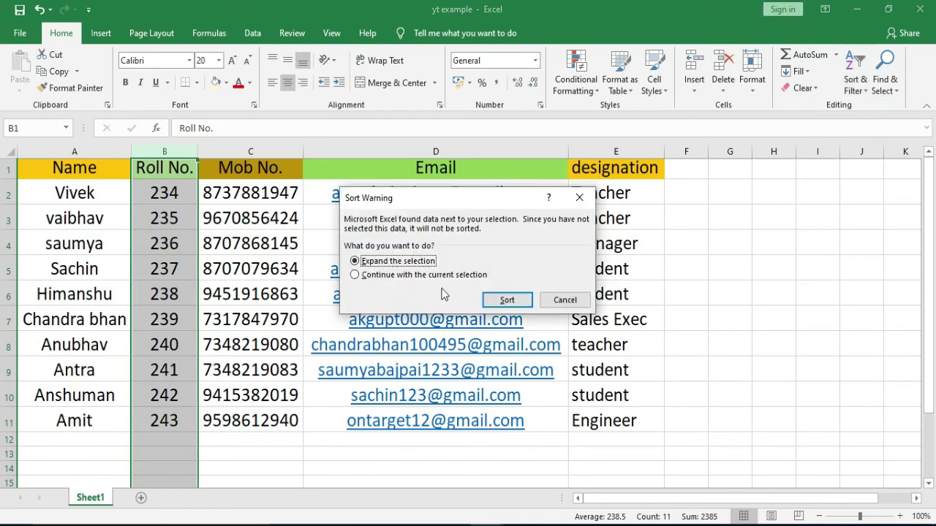
click(443, 276)
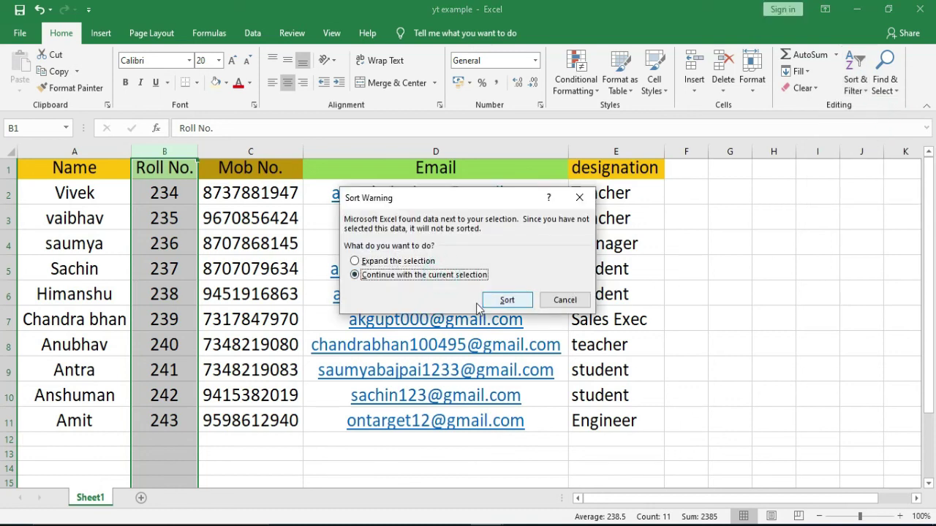
click(503, 300)
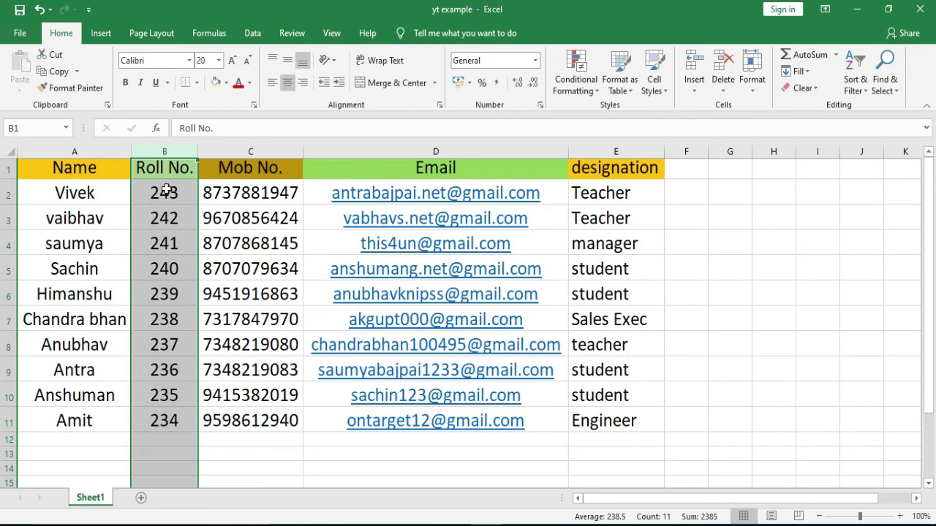
click(176, 414)
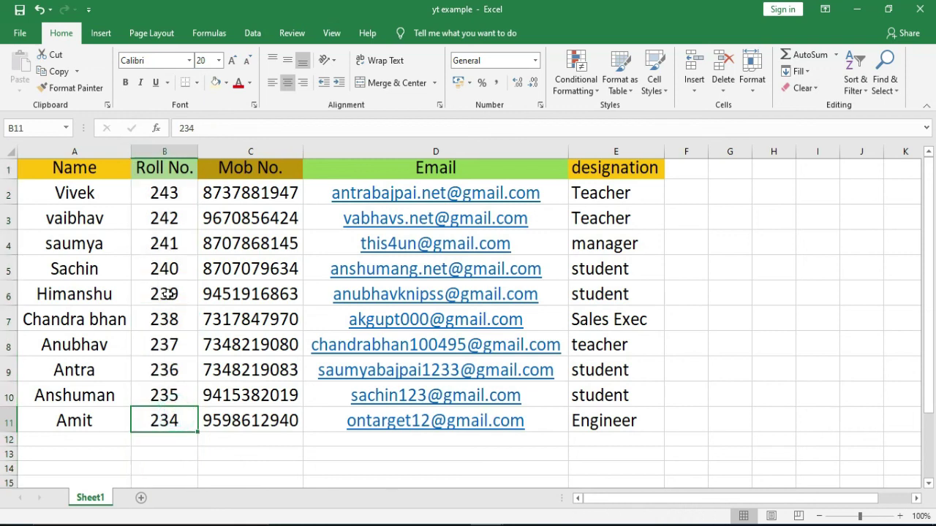
click(177, 193)
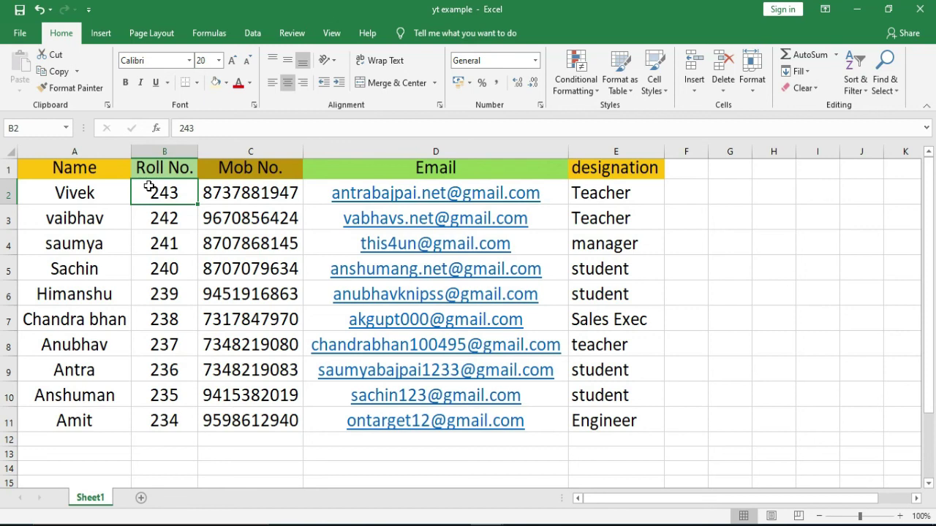
Turn on filtering for the whole data table A1:E11
drag(85, 165, 587, 423)
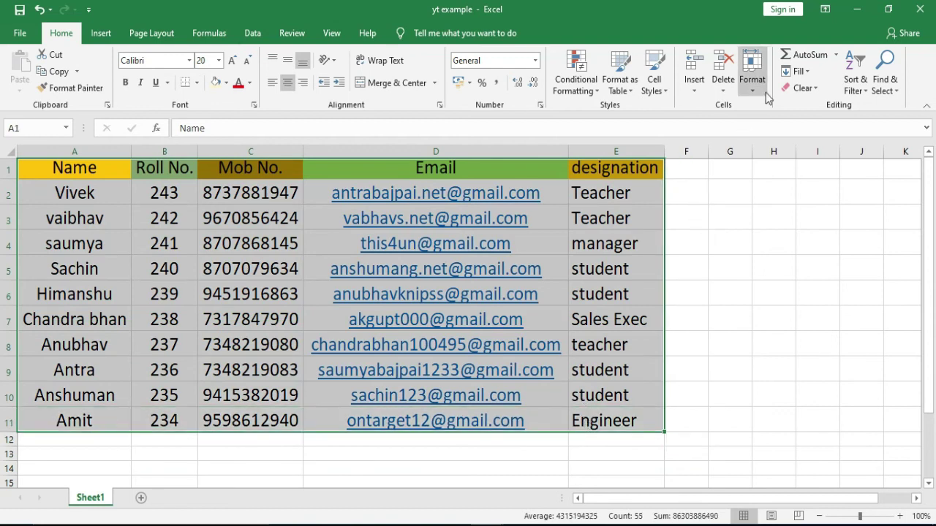
click(862, 98)
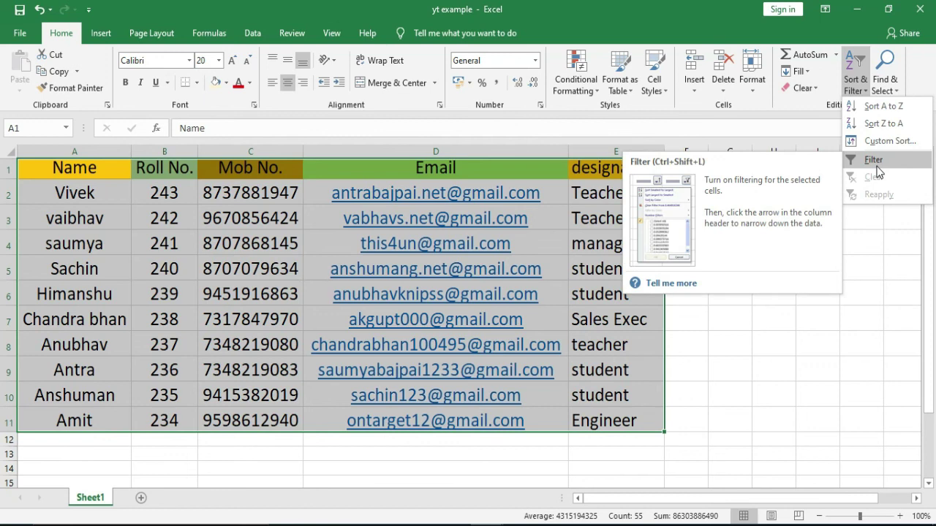
click(877, 298)
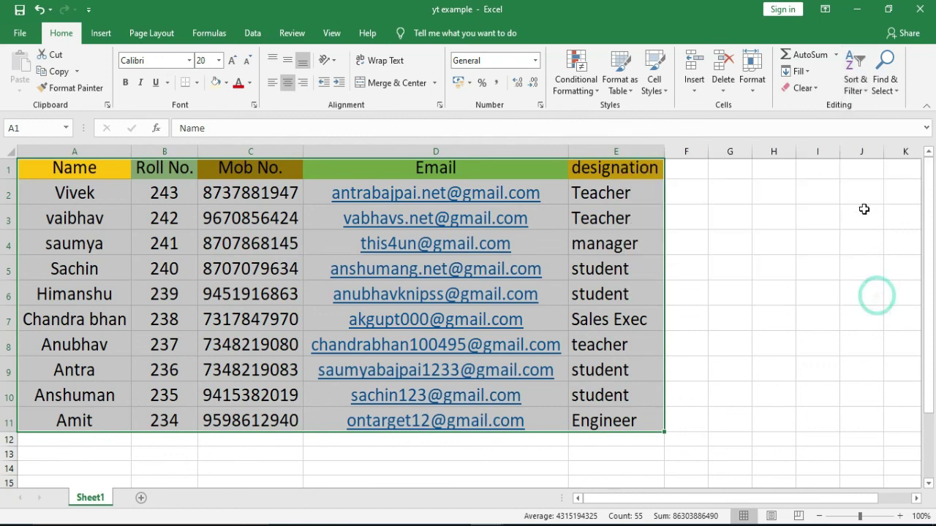
click(862, 86)
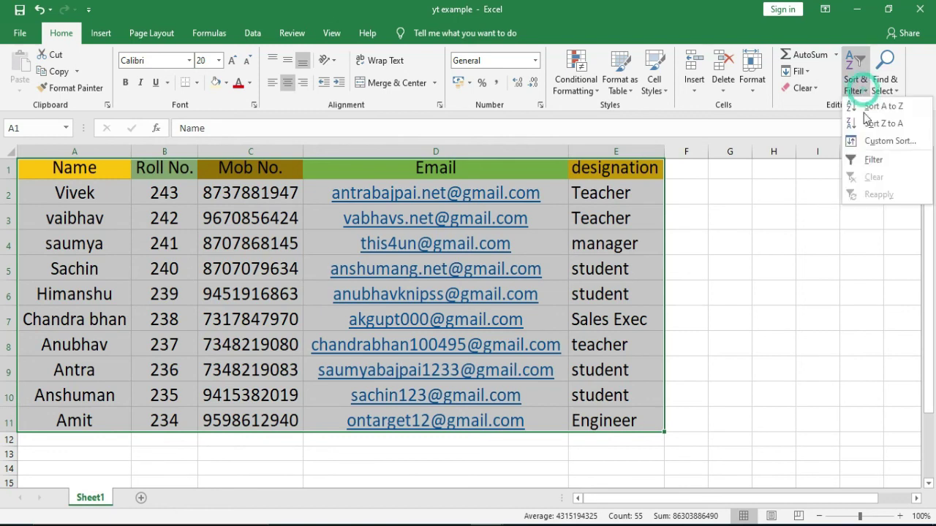
click(874, 160)
click(809, 248)
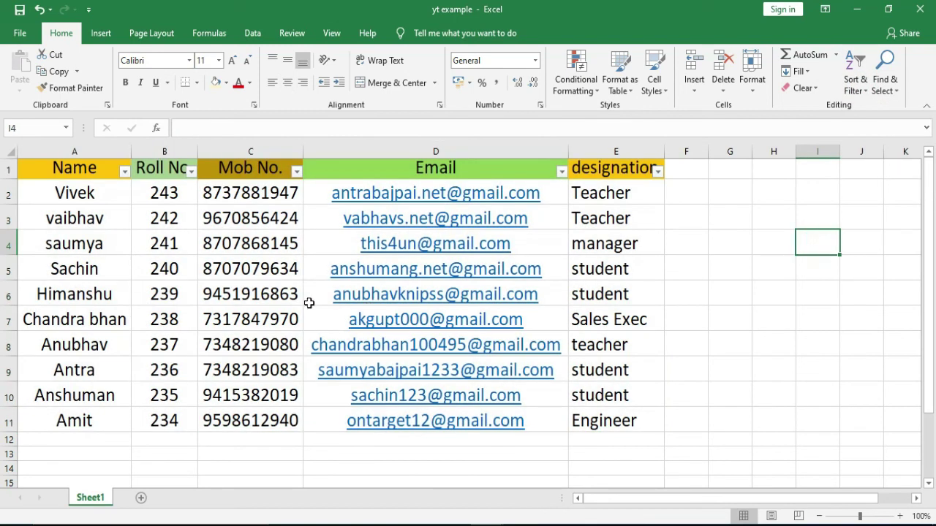
Filter the designation column to show only student, and turn filtering off for the table
click(658, 174)
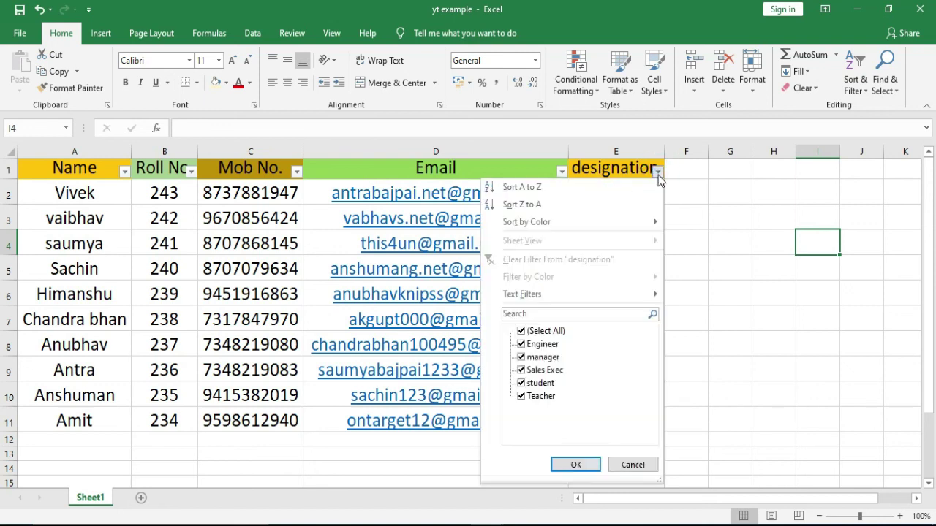
mouse_move(640, 228)
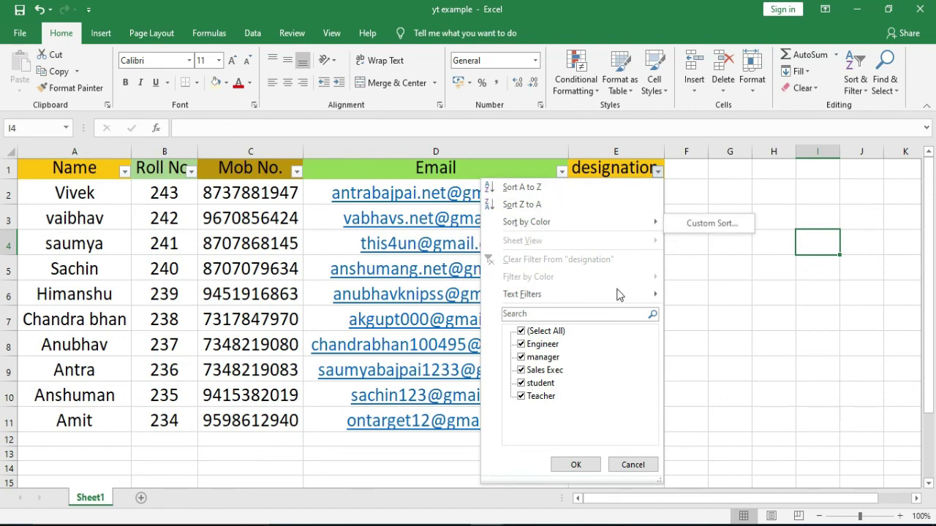
click(539, 333)
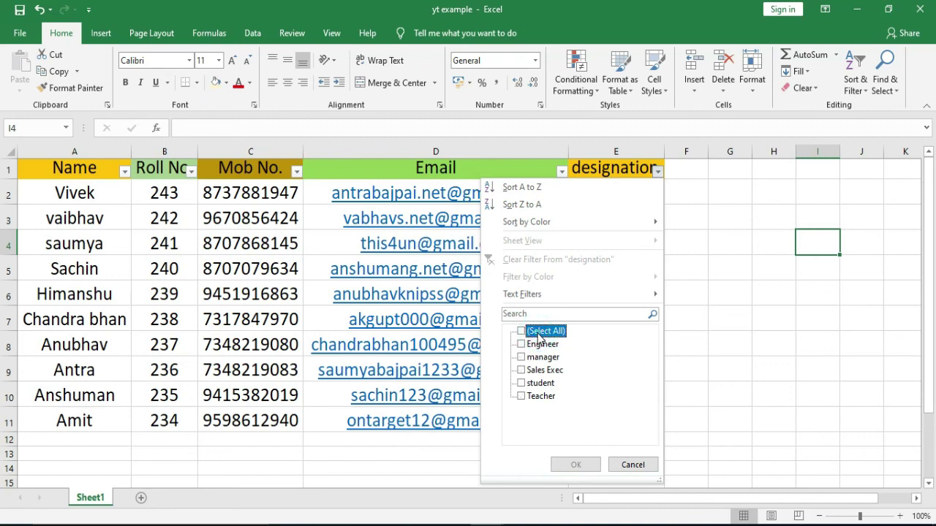
click(522, 383)
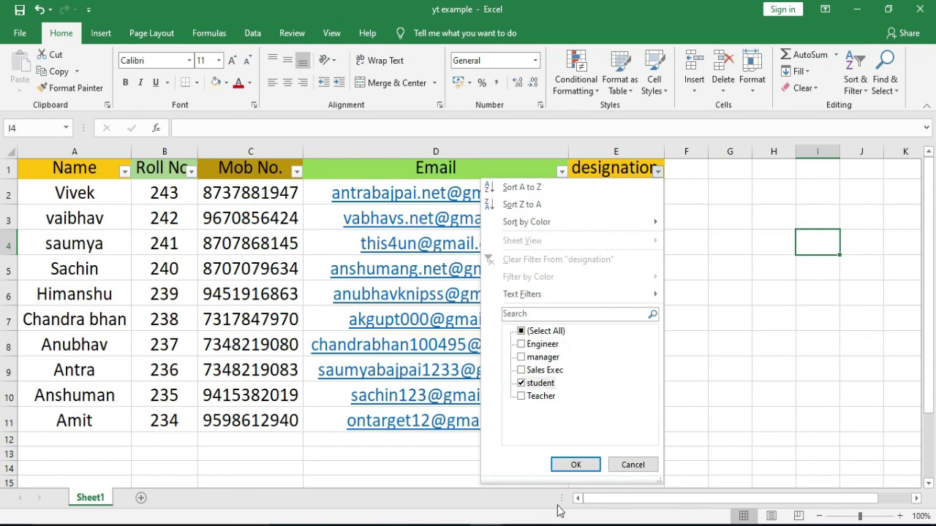
click(575, 465)
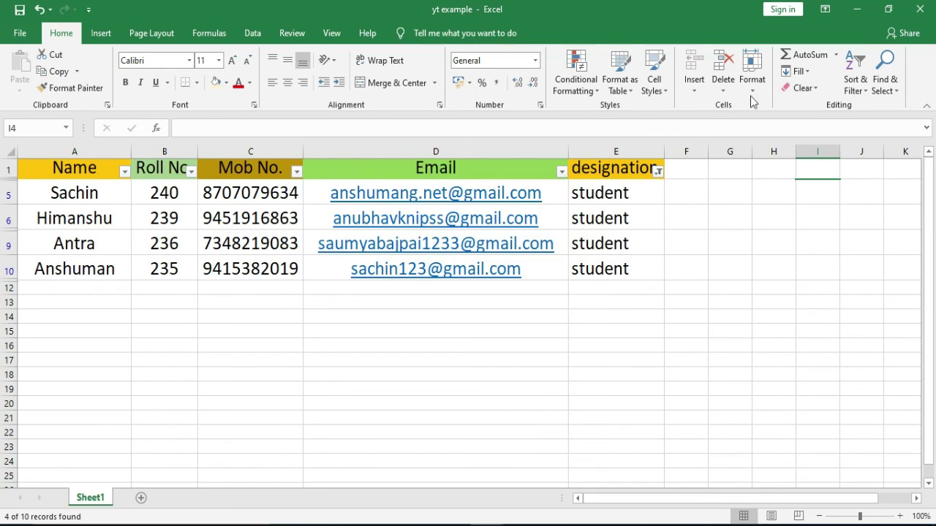
click(855, 89)
click(881, 159)
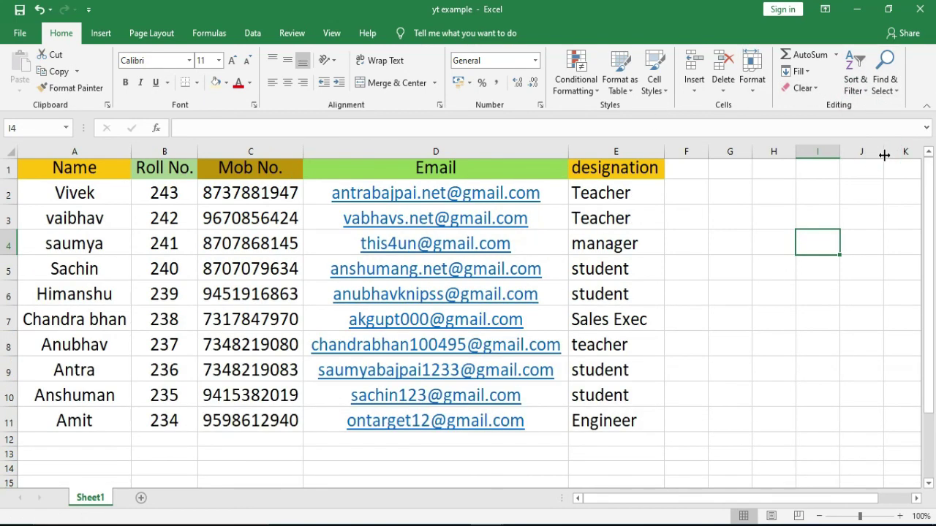
Turn filtering on again for the data table A1:E11 and deselect the range
drag(69, 167, 627, 426)
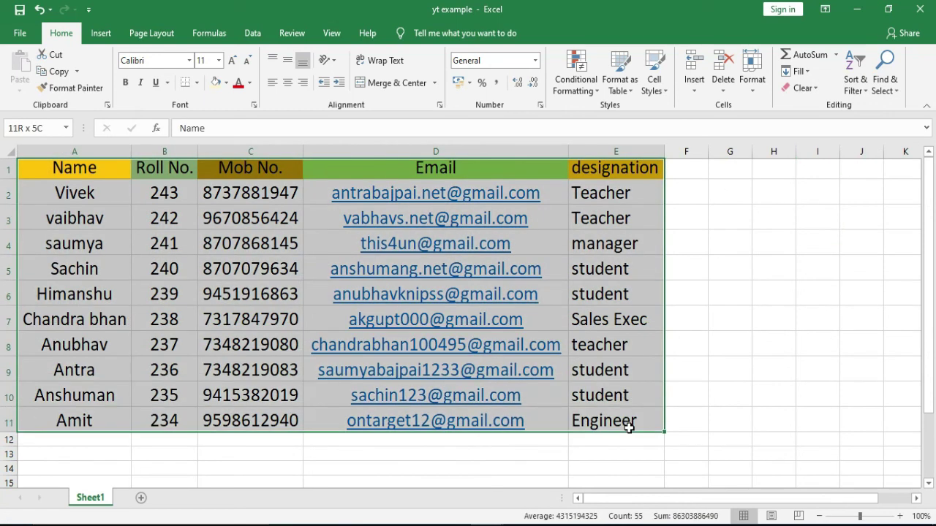
click(862, 98)
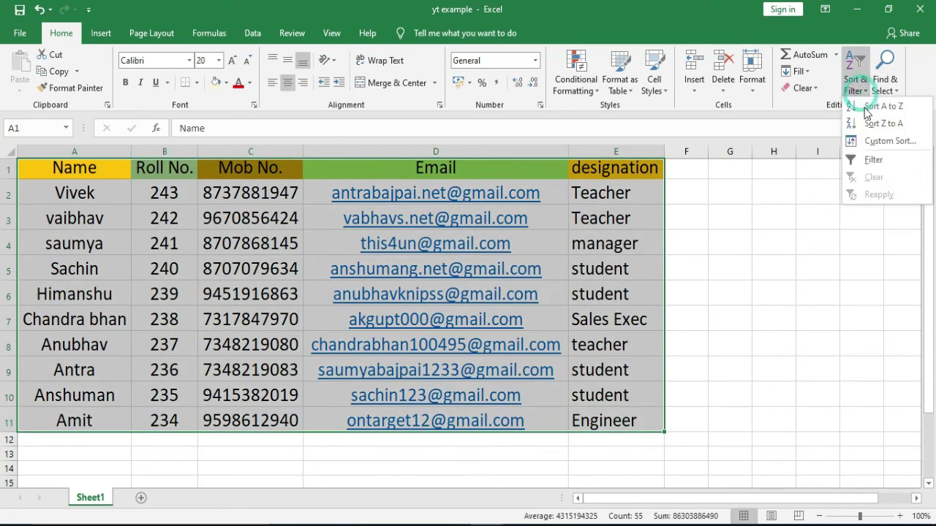
click(876, 160)
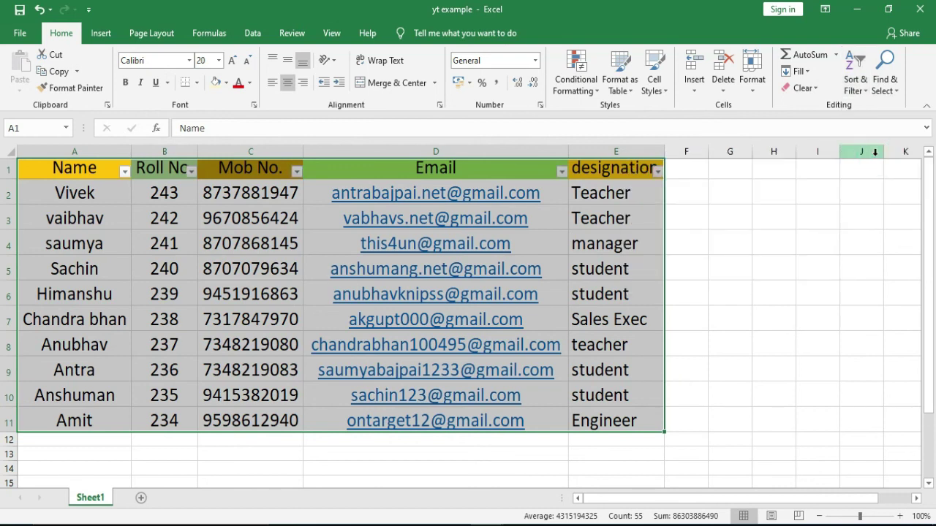
click(844, 212)
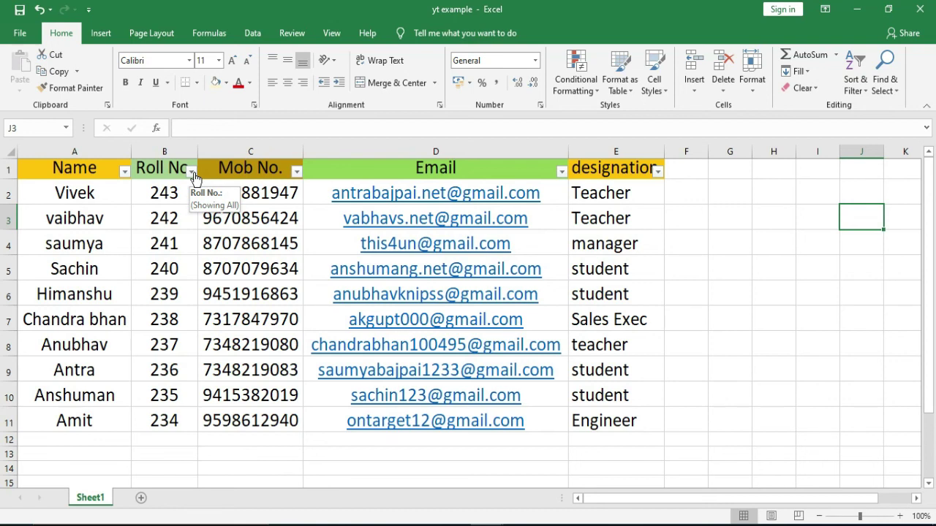
Filter the designation column to show only the Engineer entries
click(659, 172)
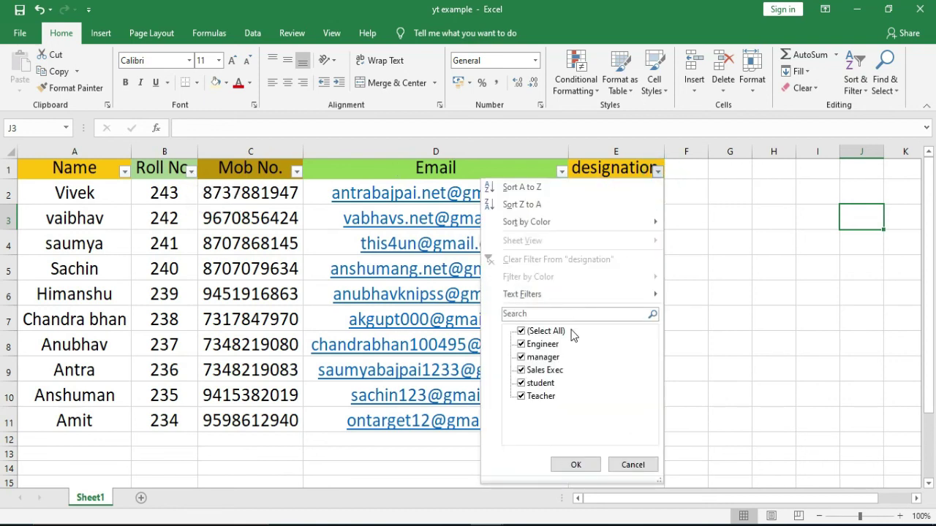
click(543, 332)
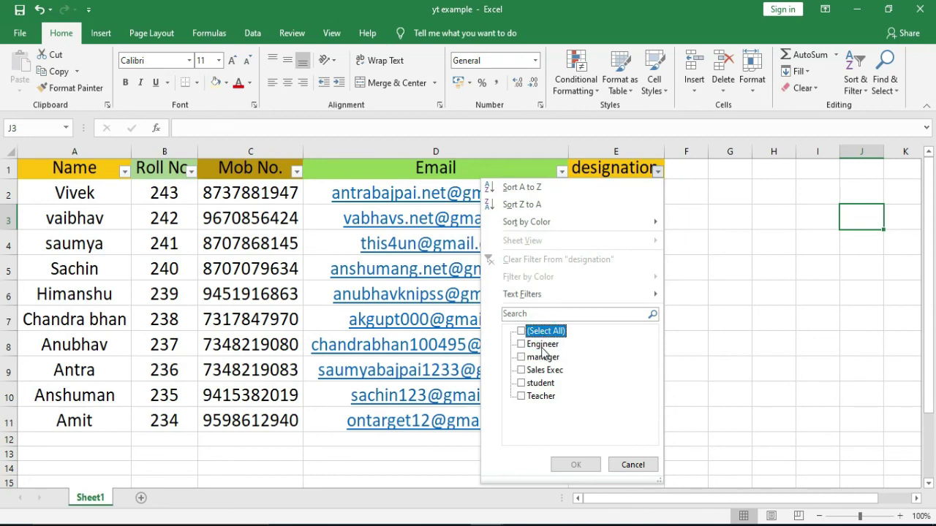
click(542, 345)
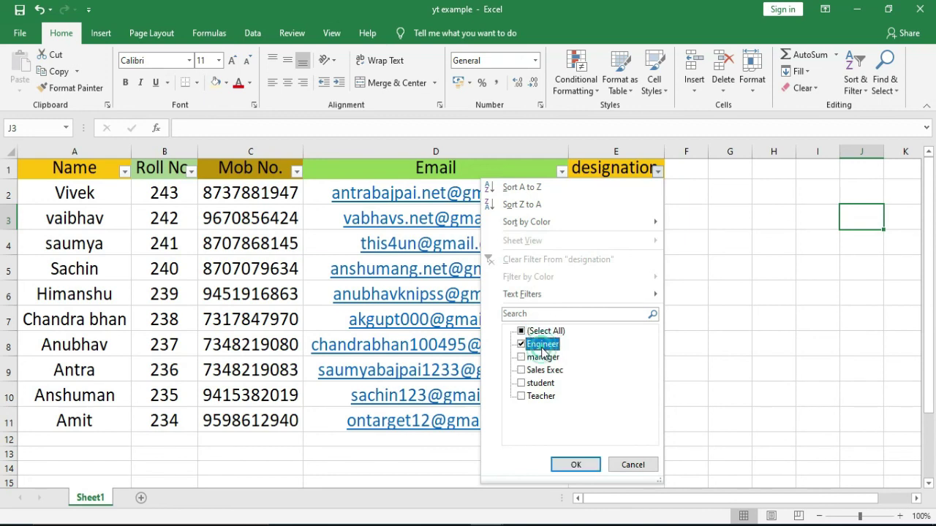
click(575, 465)
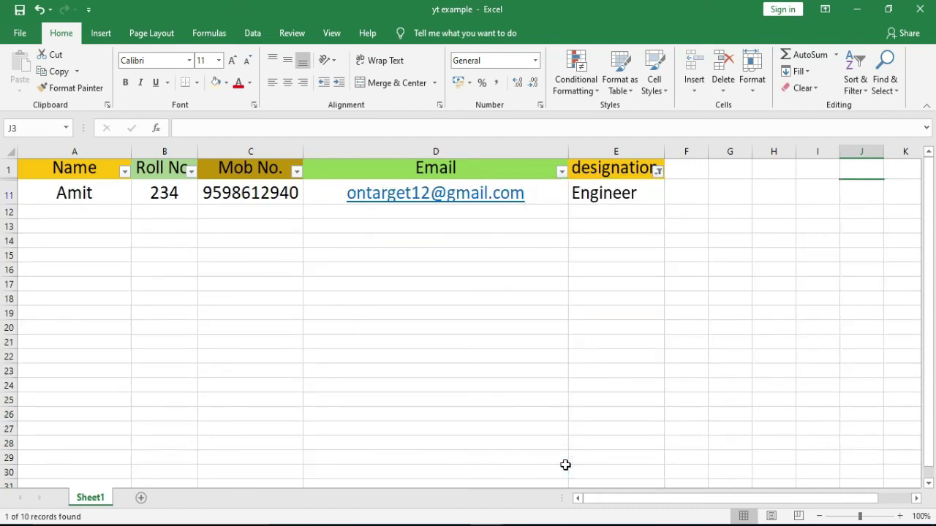